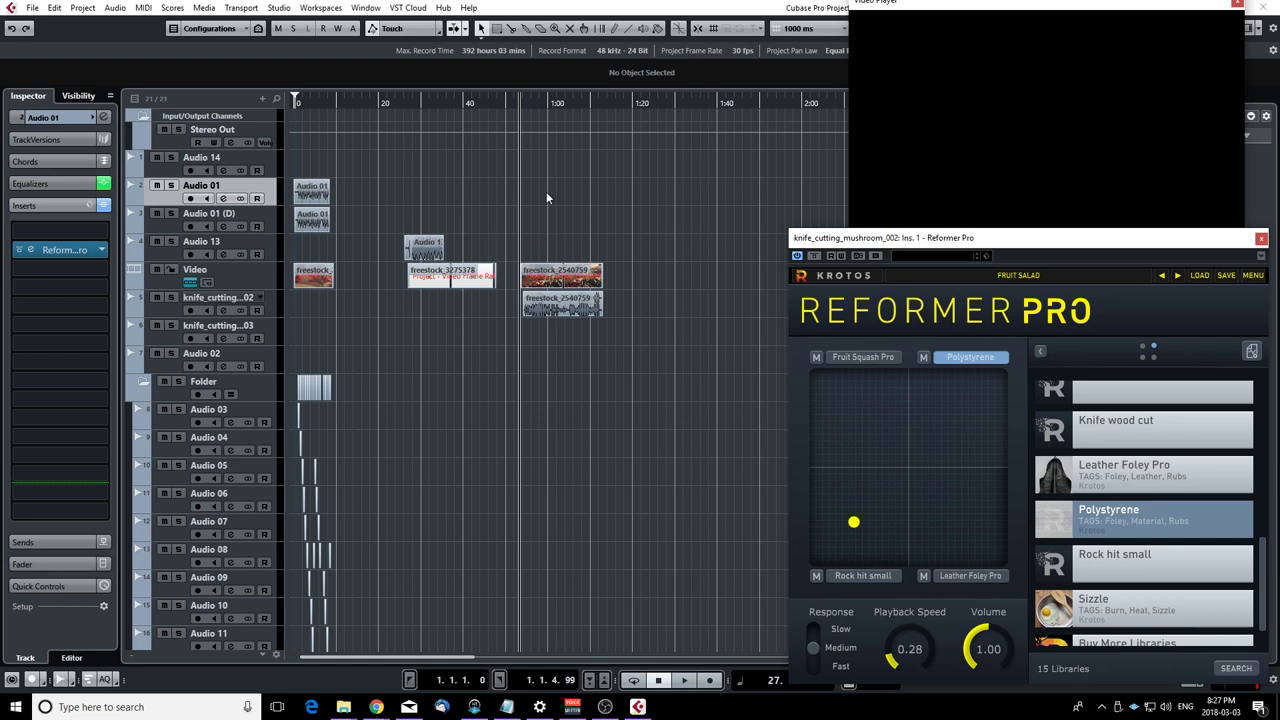
# Mute the knife_cutting…02 track and play the mortar-and-pestle video clip from its start without sound
pyautogui.click(527, 103)
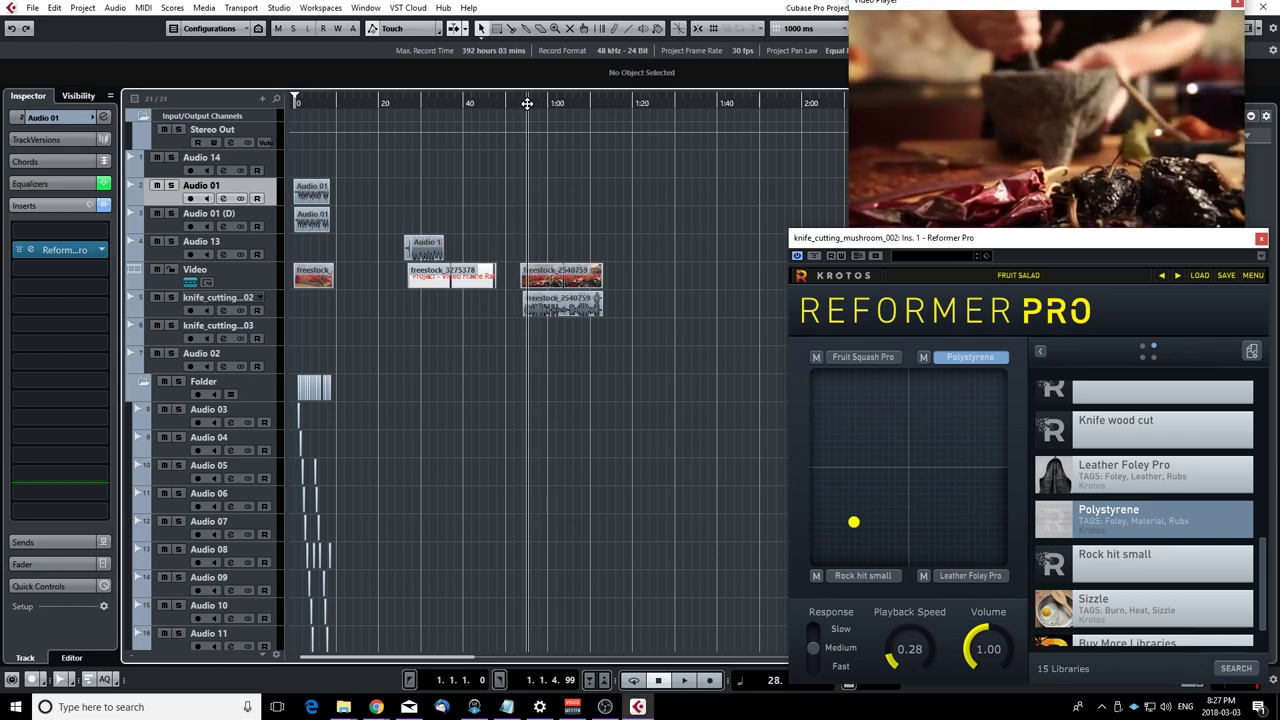
pyautogui.click(525, 99)
pyautogui.moveTo(525, 99); pyautogui.dragTo(567, 112)
pyautogui.click(157, 297)
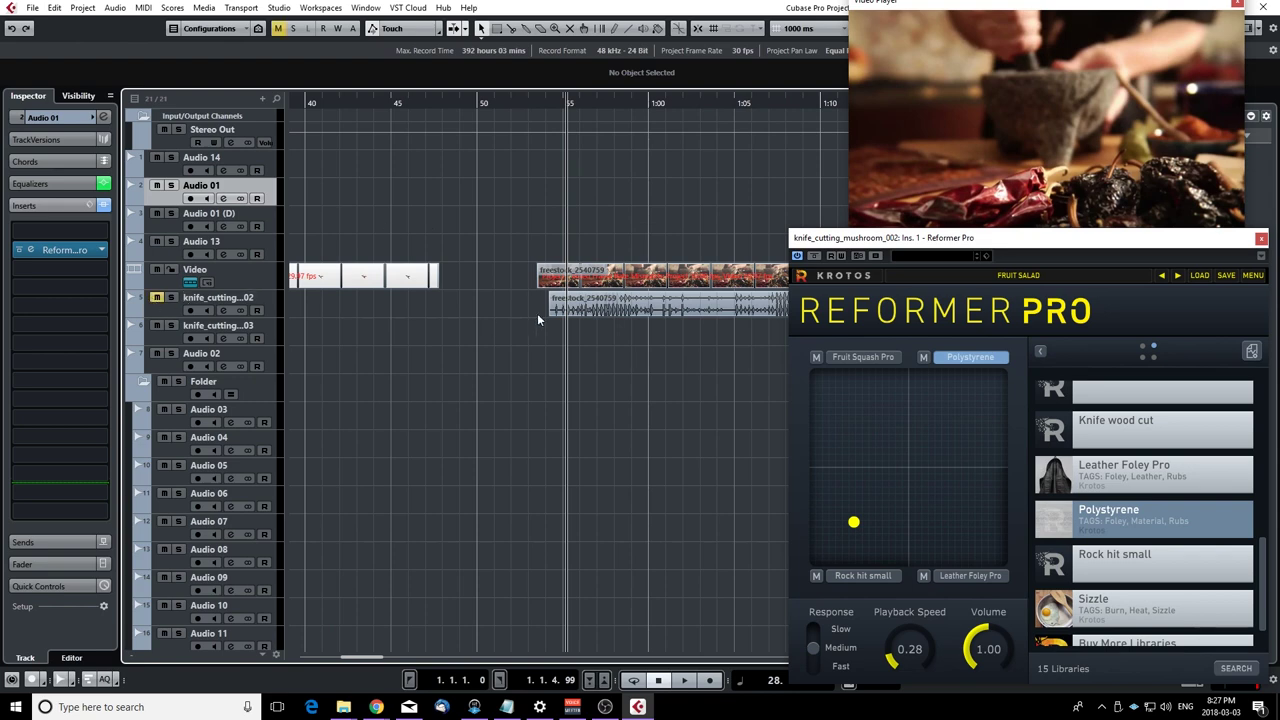
pyautogui.click(528, 342)
pyautogui.press('space')
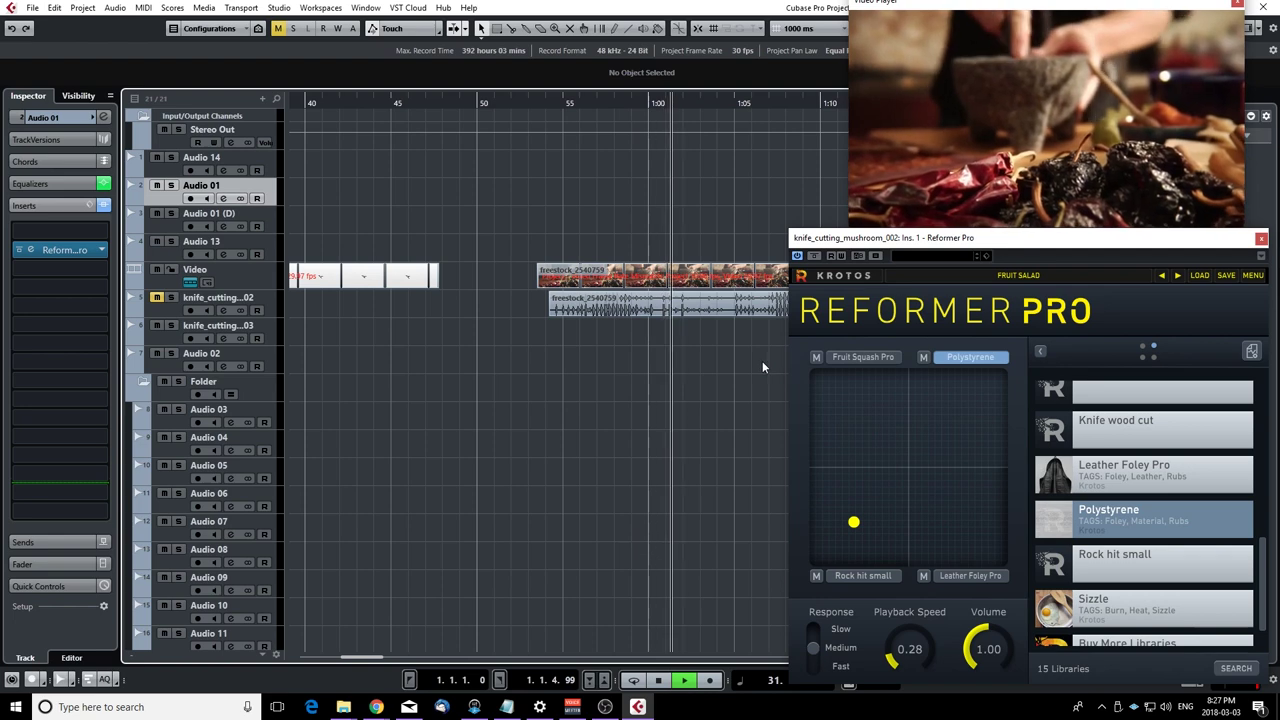
pyautogui.press('space')
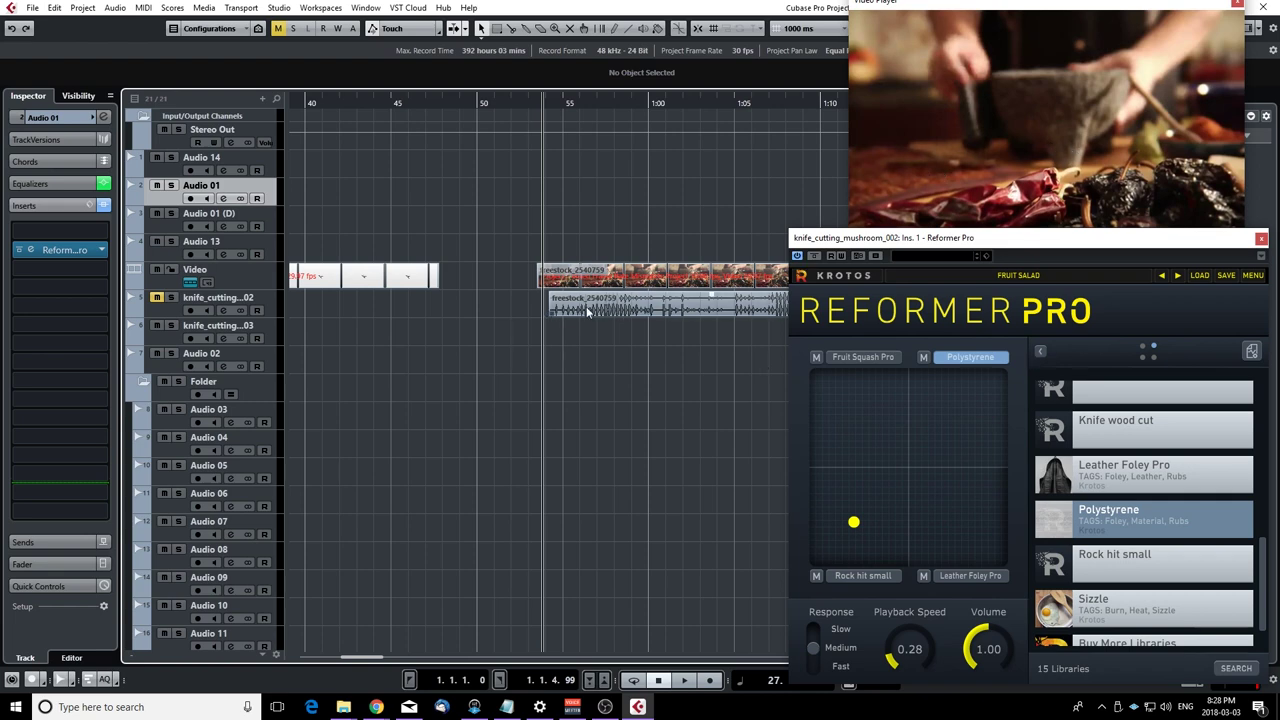
# Unmute the knife_cutting…02 track and play the mortar clip's raw recording with the track's inserts and equalizer bypassed
pyautogui.scroll(-1, 552, 320)
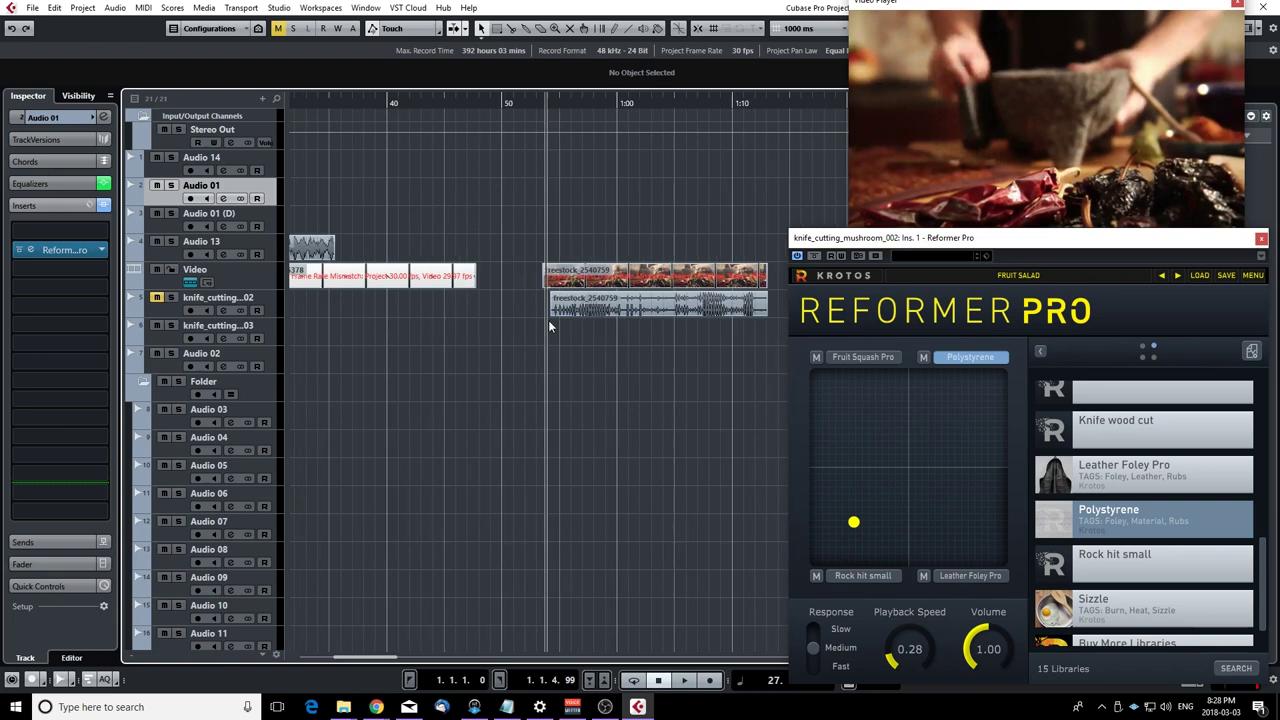
pyautogui.click(156, 298)
pyautogui.click(158, 312)
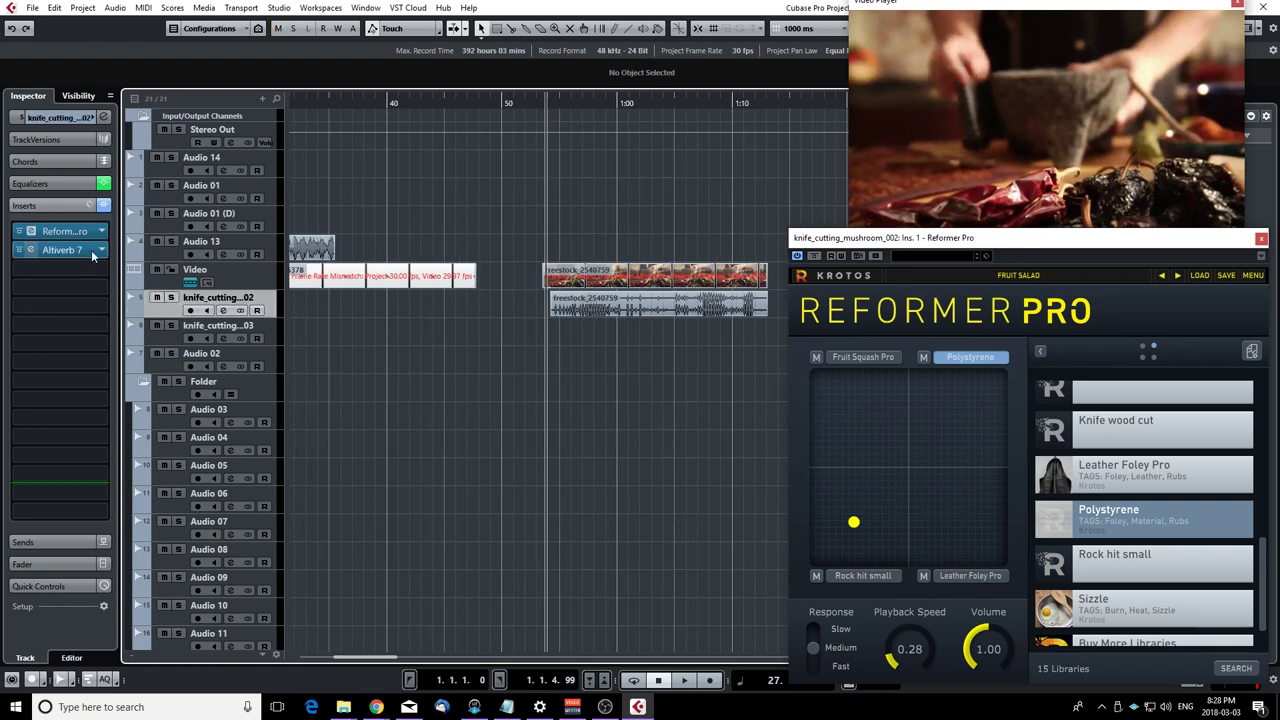
pyautogui.press('space')
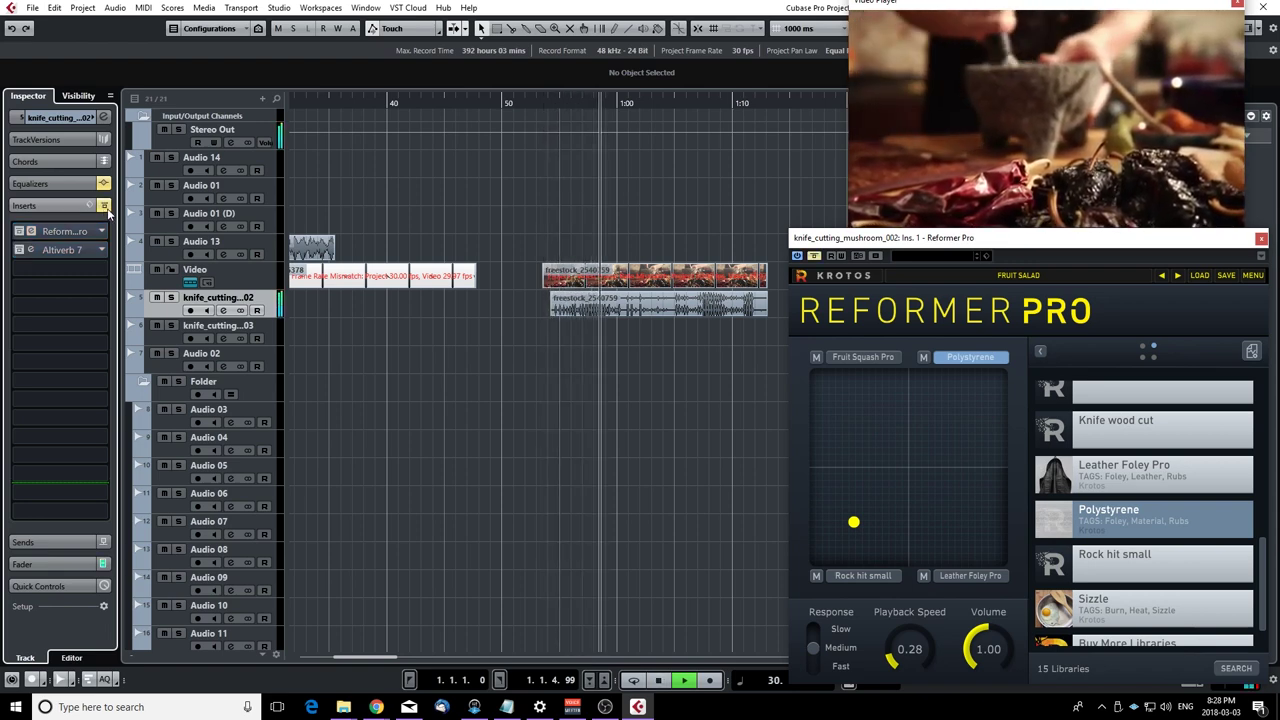
pyautogui.press('space')
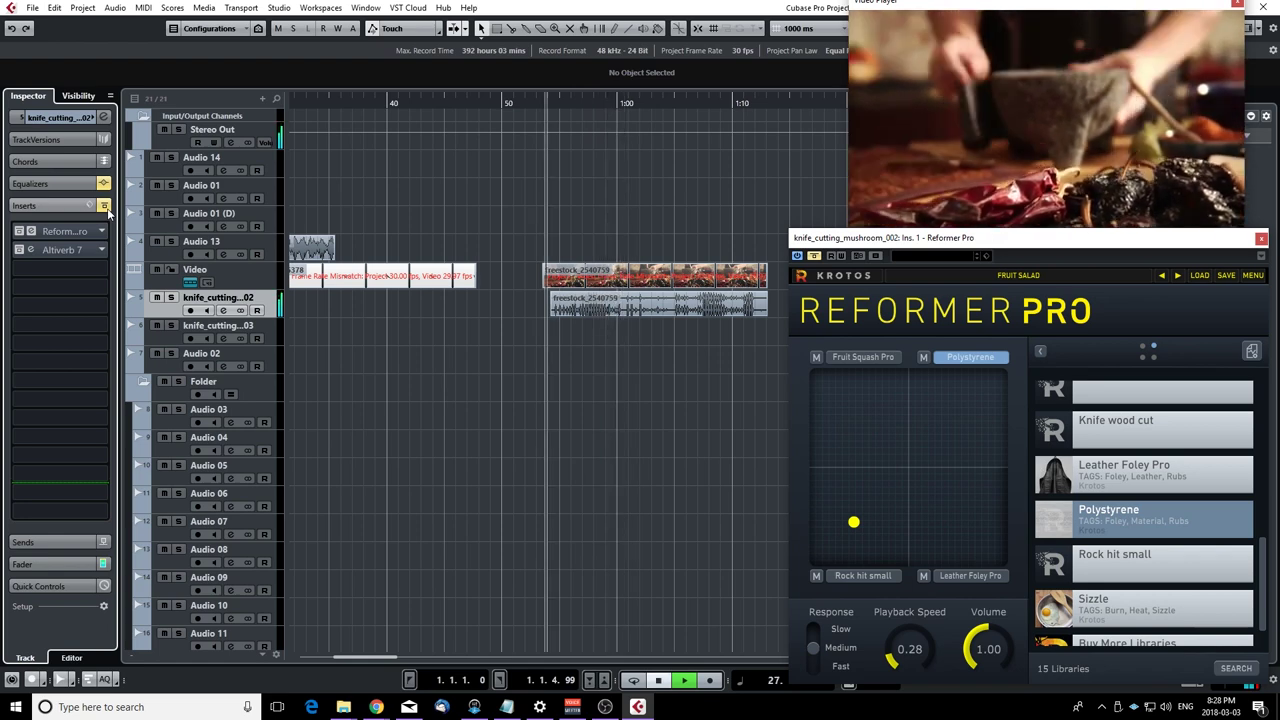
# Re-enable the track's inserts and equalizer, and play the mortar clip through Reformer Pro with its window moved over the timeline
pyautogui.click(104, 205)
pyautogui.click(103, 183)
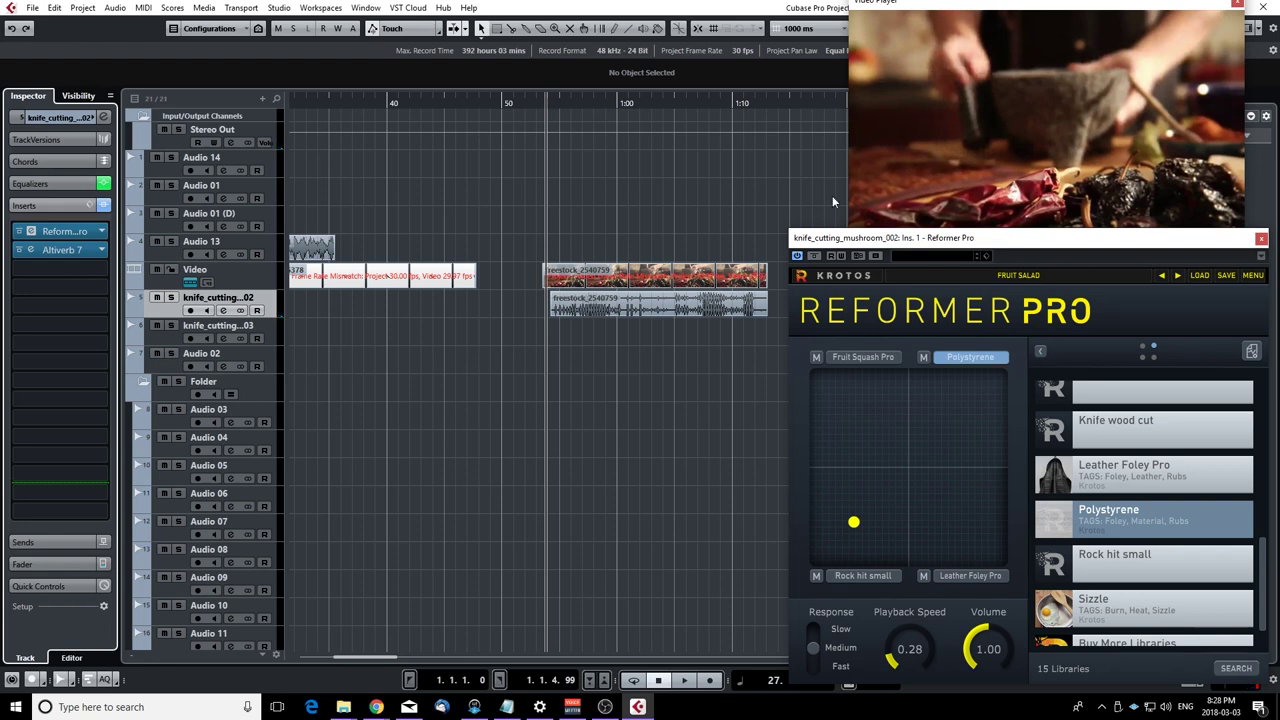
pyautogui.moveTo(985, 241); pyautogui.dragTo(932, 163)
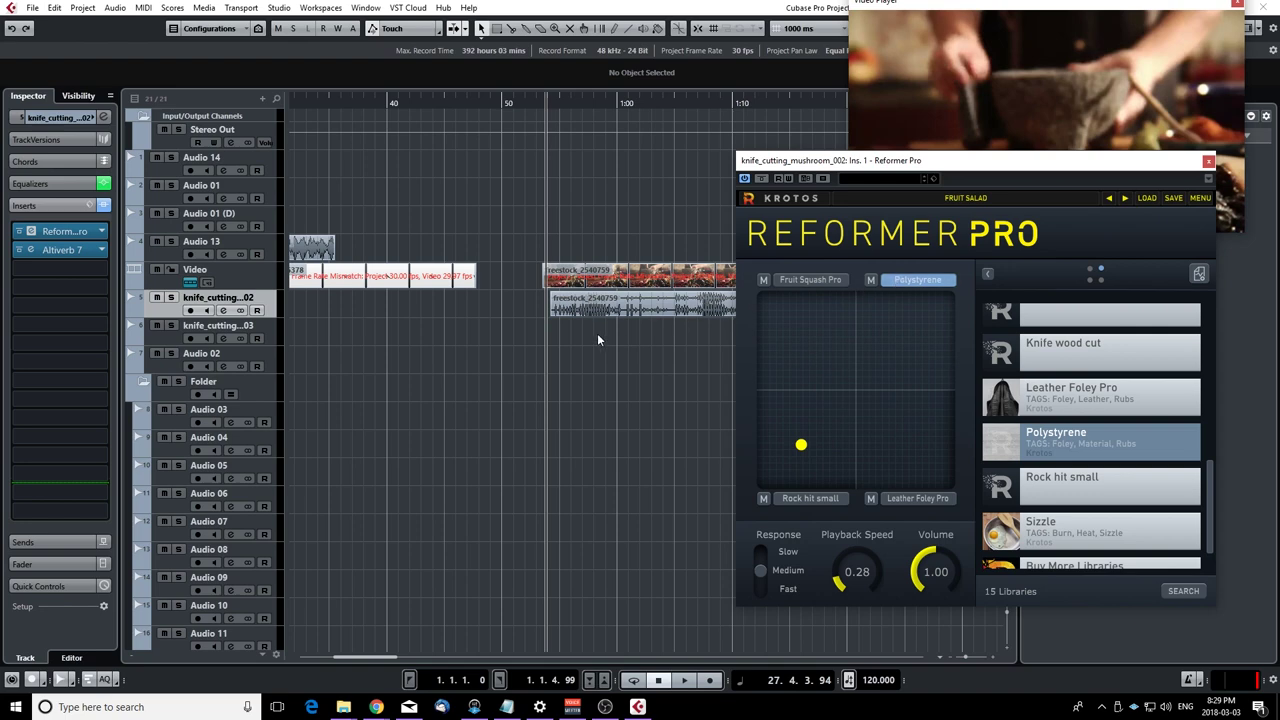
pyautogui.press('space')
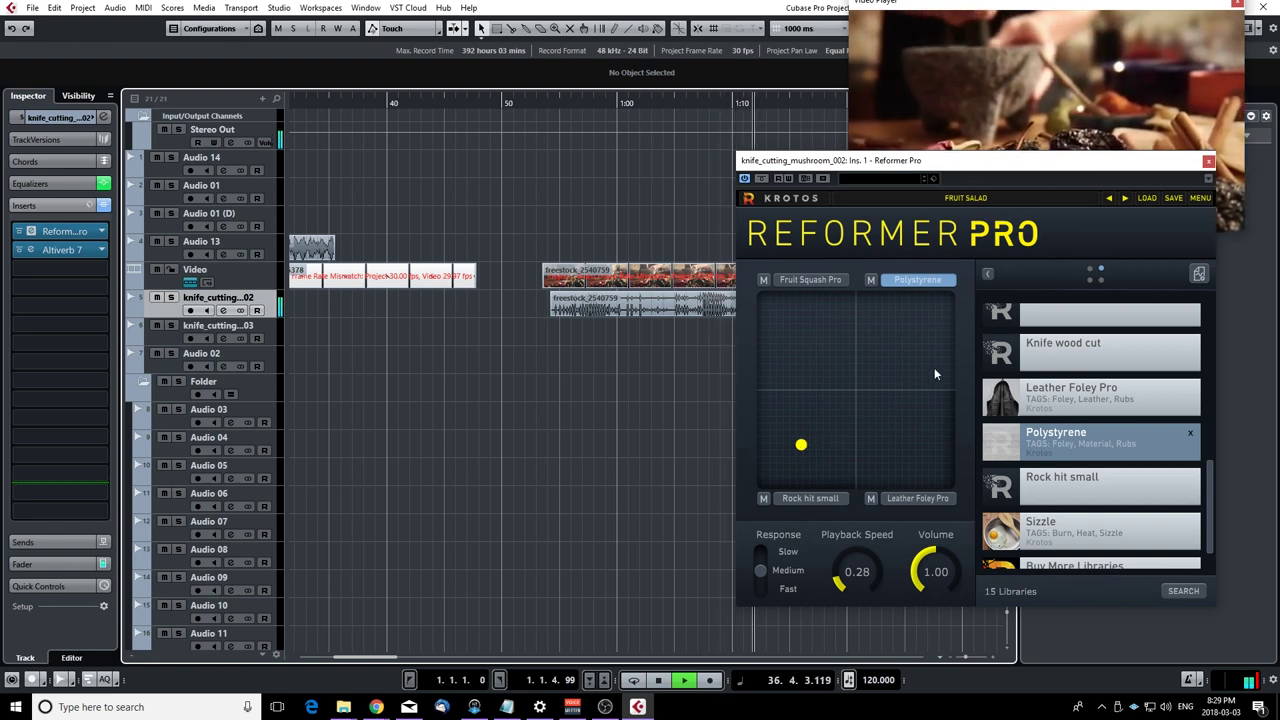
pyautogui.press('space')
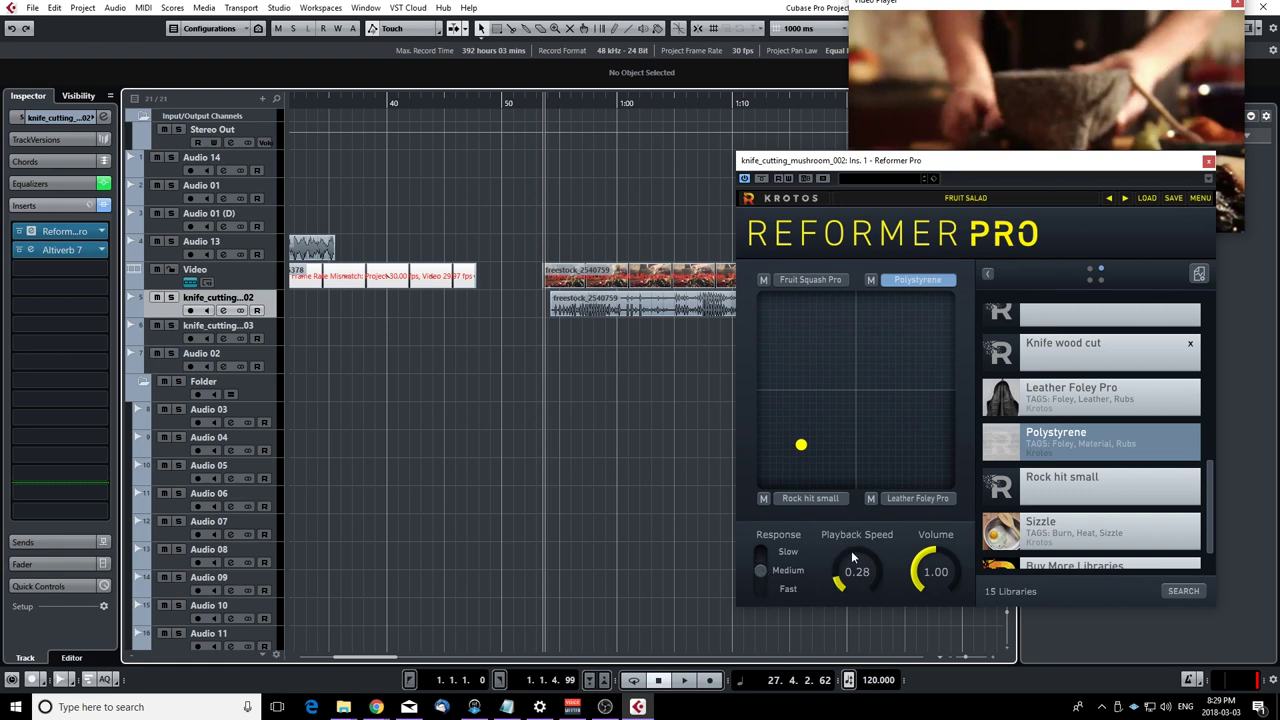
# Set Reformer Pro's Playback Speed to 0.46 and sweep the blend point toward Fruit Squash Pro and back toward Rock hit small during playback
pyautogui.moveTo(852, 552); pyautogui.dragTo(851, 548)
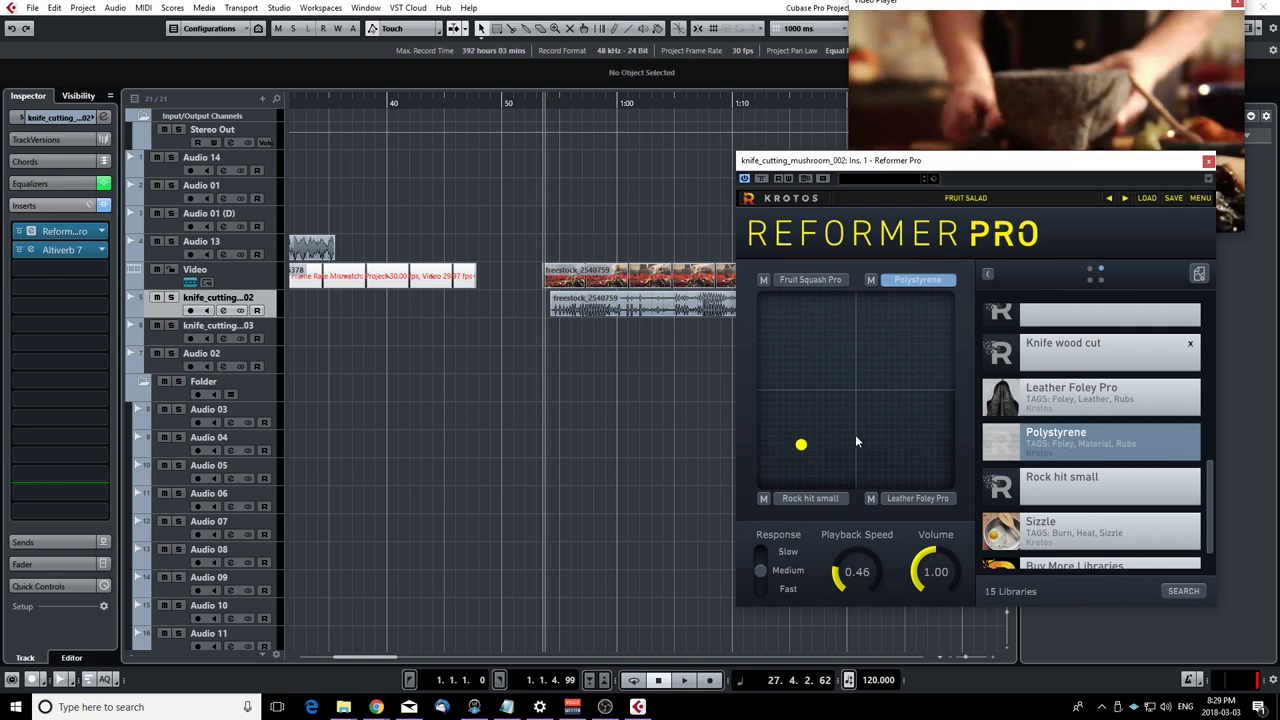
pyautogui.press('space')
pyautogui.moveTo(801, 445); pyautogui.dragTo(809, 360)
pyautogui.moveTo(830, 354); pyautogui.dragTo(811, 433)
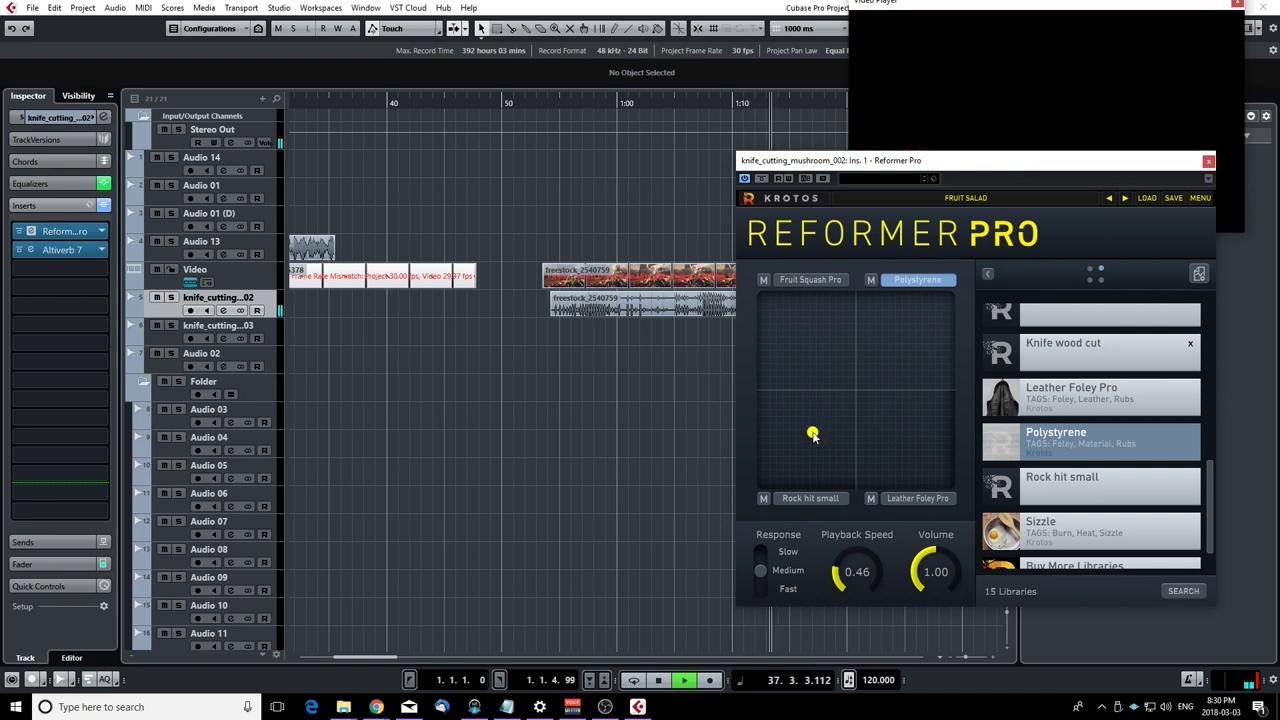
pyautogui.press('space')
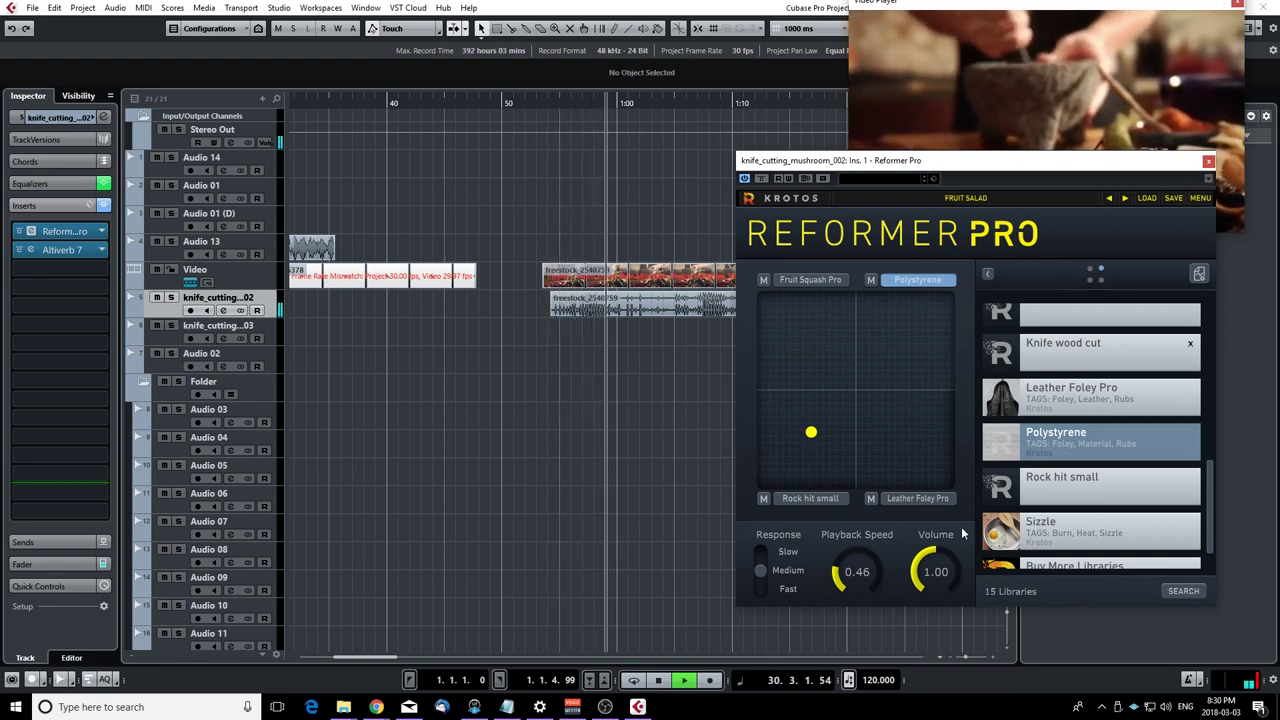
# Hide Reformer Pro's library list to show the master controls and set Master Dry/Wet to 74% during playback
pyautogui.click(988, 274)
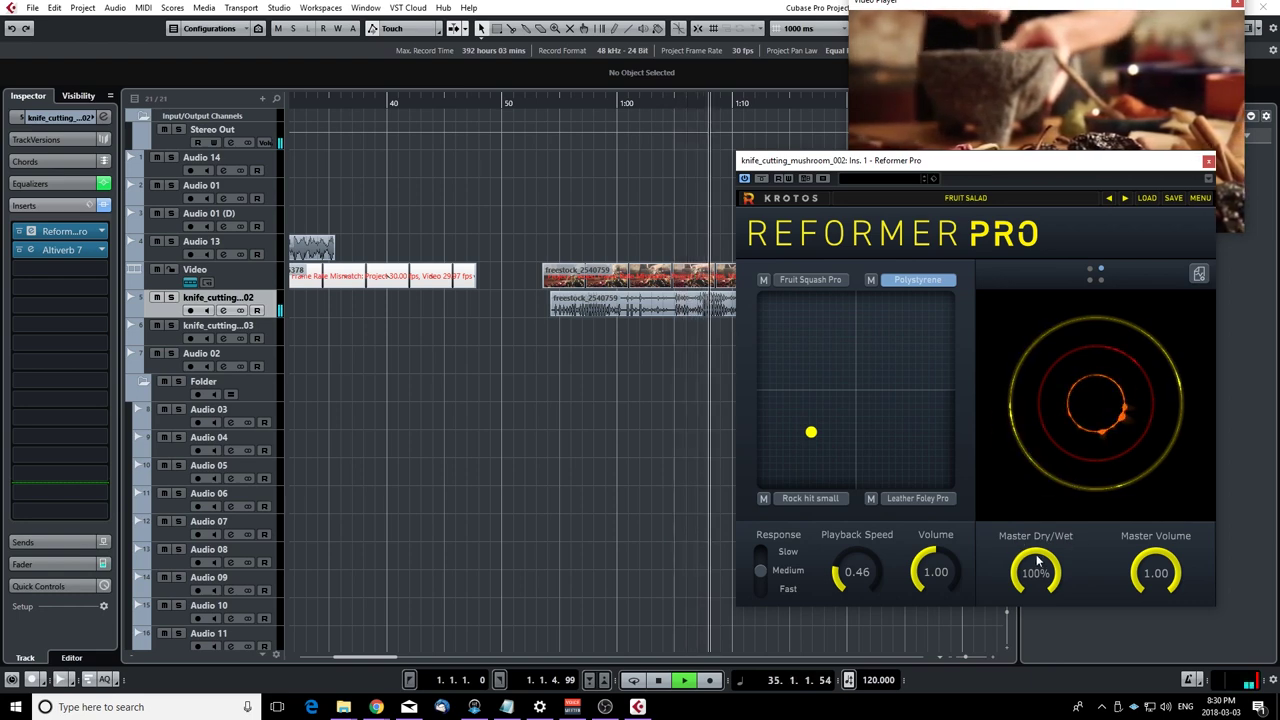
pyautogui.moveTo(1037, 562)
pyautogui.mouseDown()
pyautogui.moveTo(1034, 608)
pyautogui.moveTo(1016, 558)
pyautogui.mouseUp()
pyautogui.press('space')
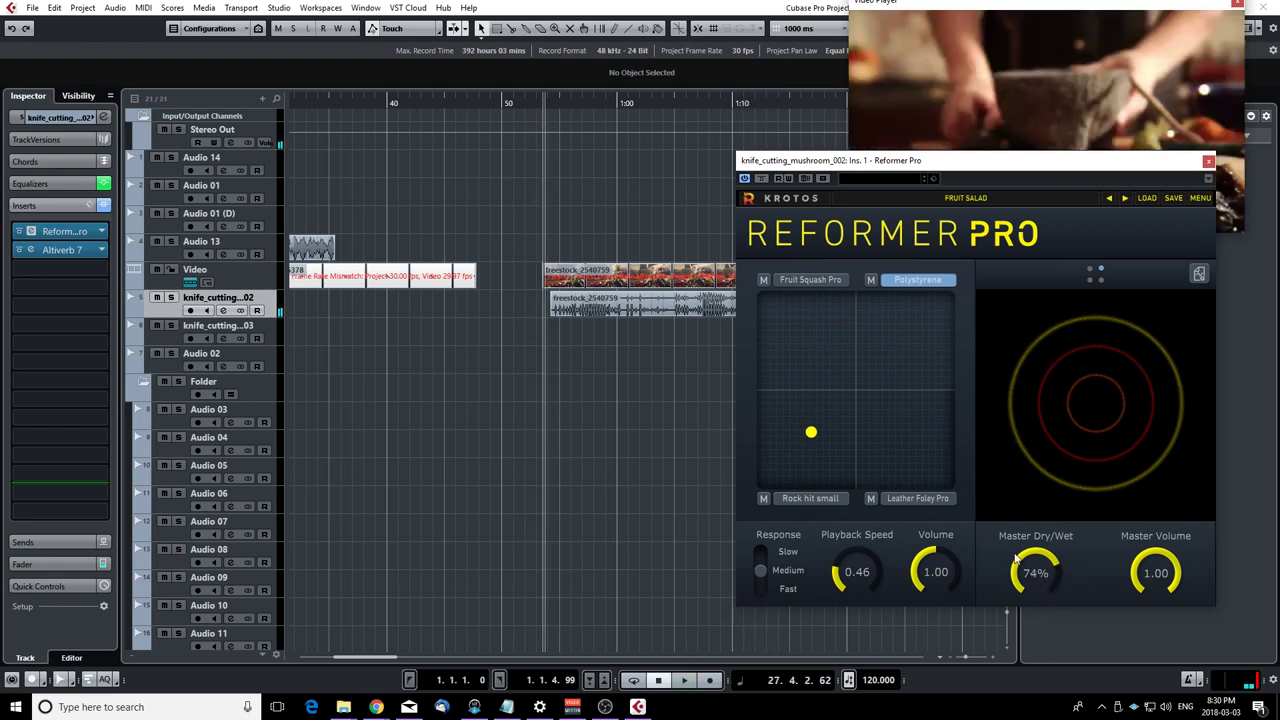
# Place the blend point at Fruit Squash Pro, lower Master Dry/Wet to 26% during playback, and restore it to 100%
pyautogui.moveTo(824, 442); pyautogui.dragTo(796, 306)
pyautogui.press('space')
pyautogui.moveTo(1036, 566); pyautogui.dragTo(1030, 630)
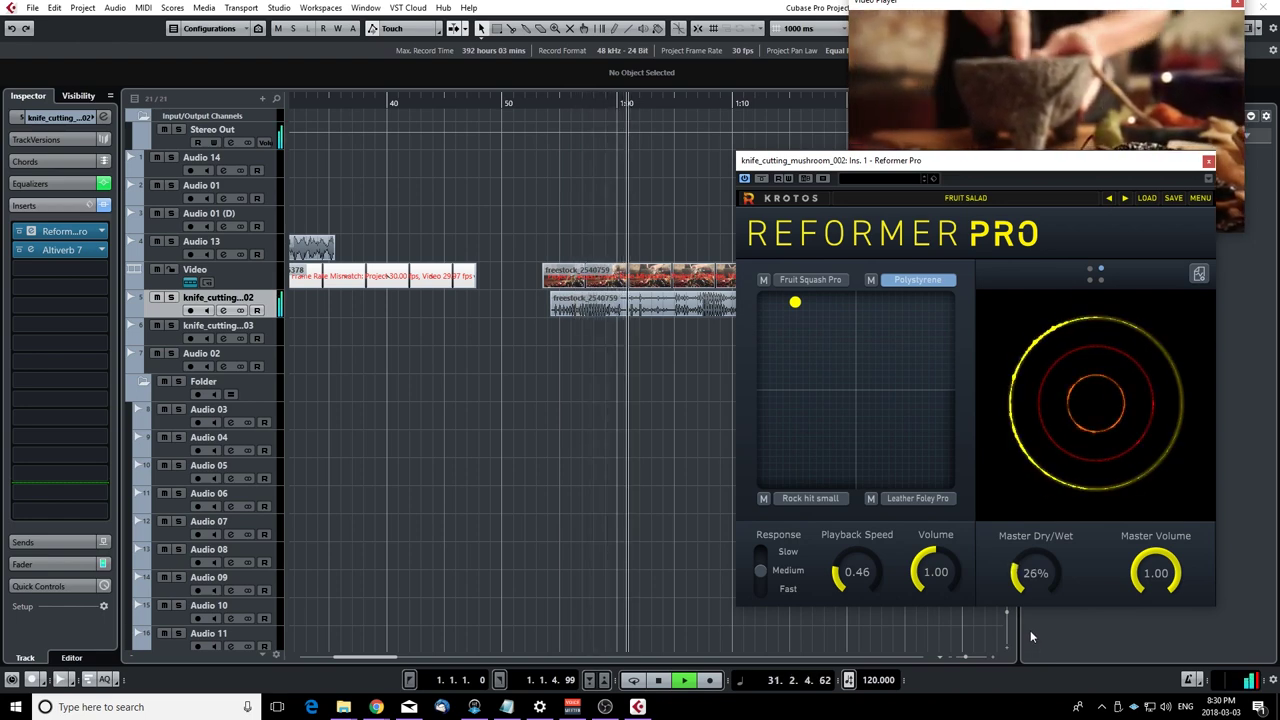
pyautogui.moveTo(1030, 629); pyautogui.dragTo(1041, 479)
pyautogui.press('space')
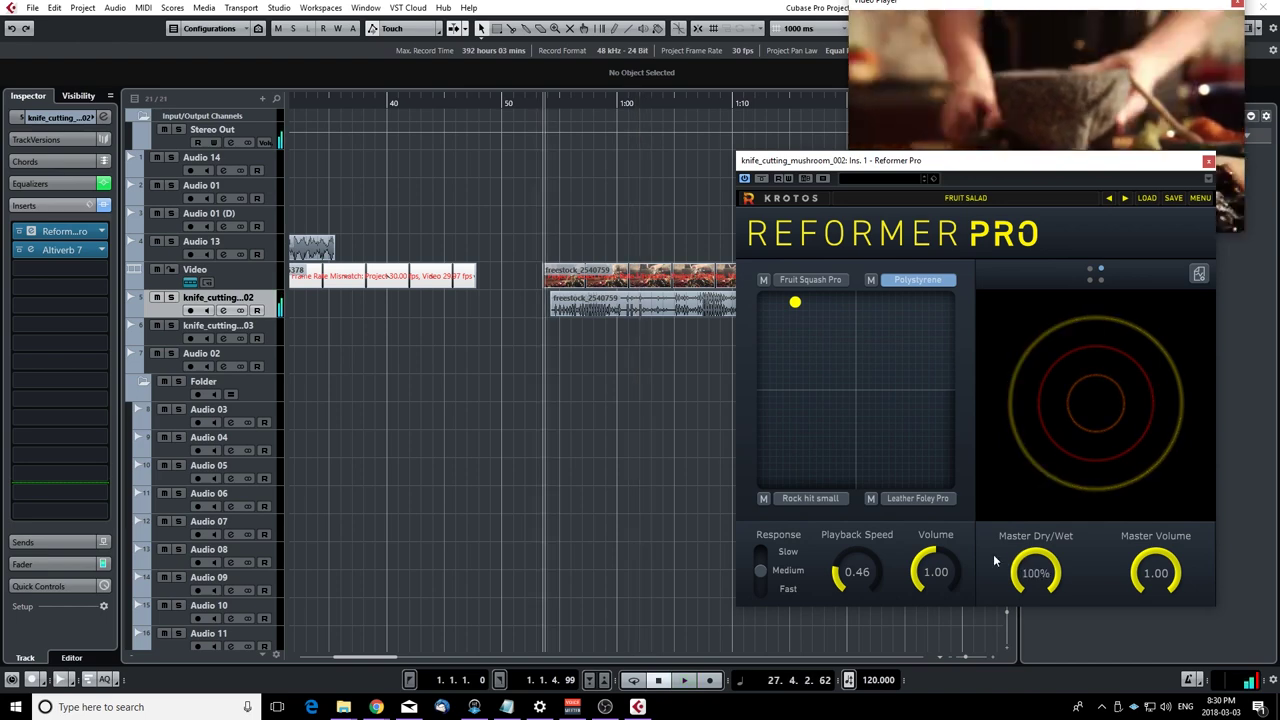
# Move the blend point back near Rock hit small and audition the mortar clip
pyautogui.moveTo(800, 311); pyautogui.dragTo(816, 449)
pyautogui.press('space')
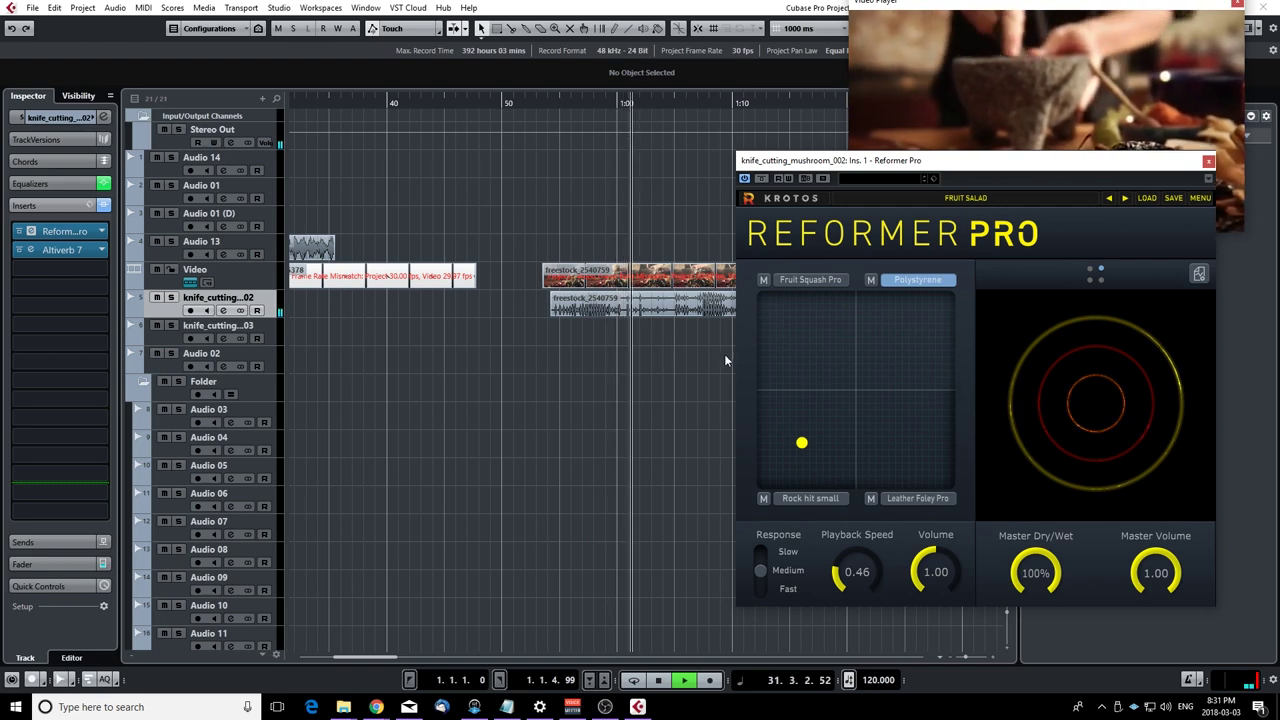
pyautogui.press('space')
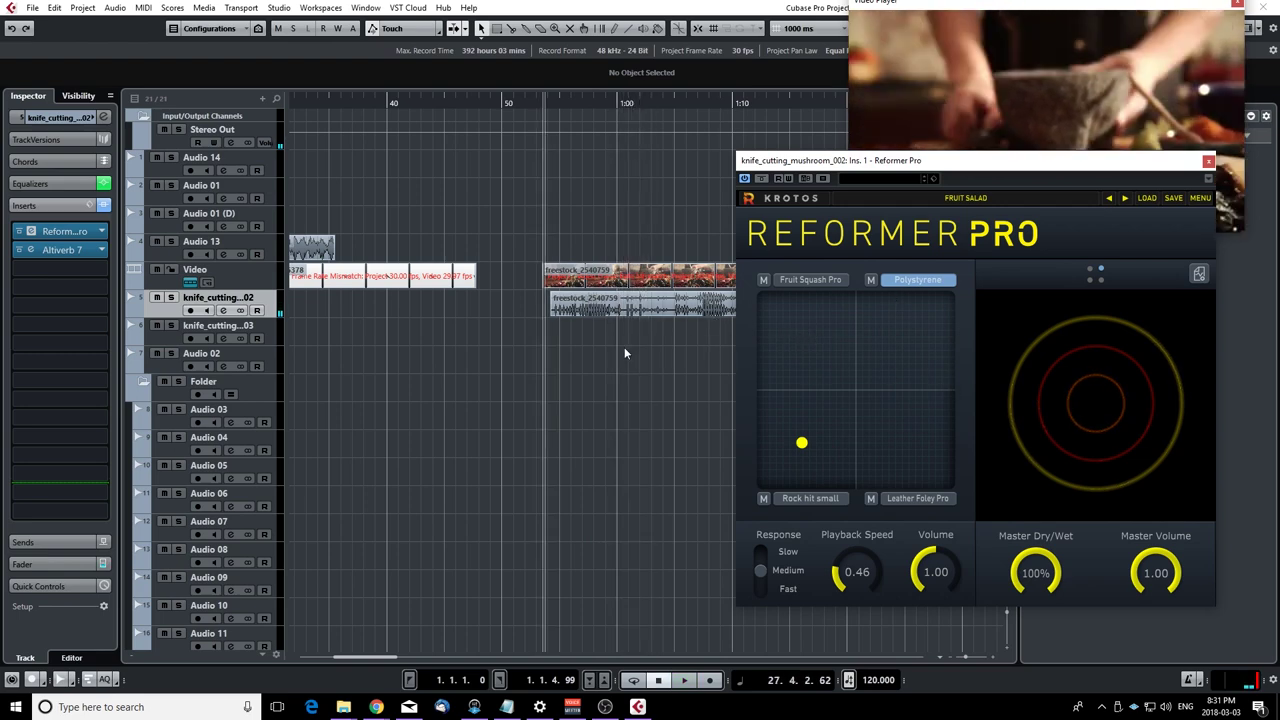
# Place the playhead at the start of the freestock_3275378 bird clip and open Reformer Pro on the Audio 13 track
pyautogui.press('Home')
pyautogui.scroll(-5, 615, 331)
pyautogui.click(402, 329)
pyautogui.scroll(3, 401, 328)
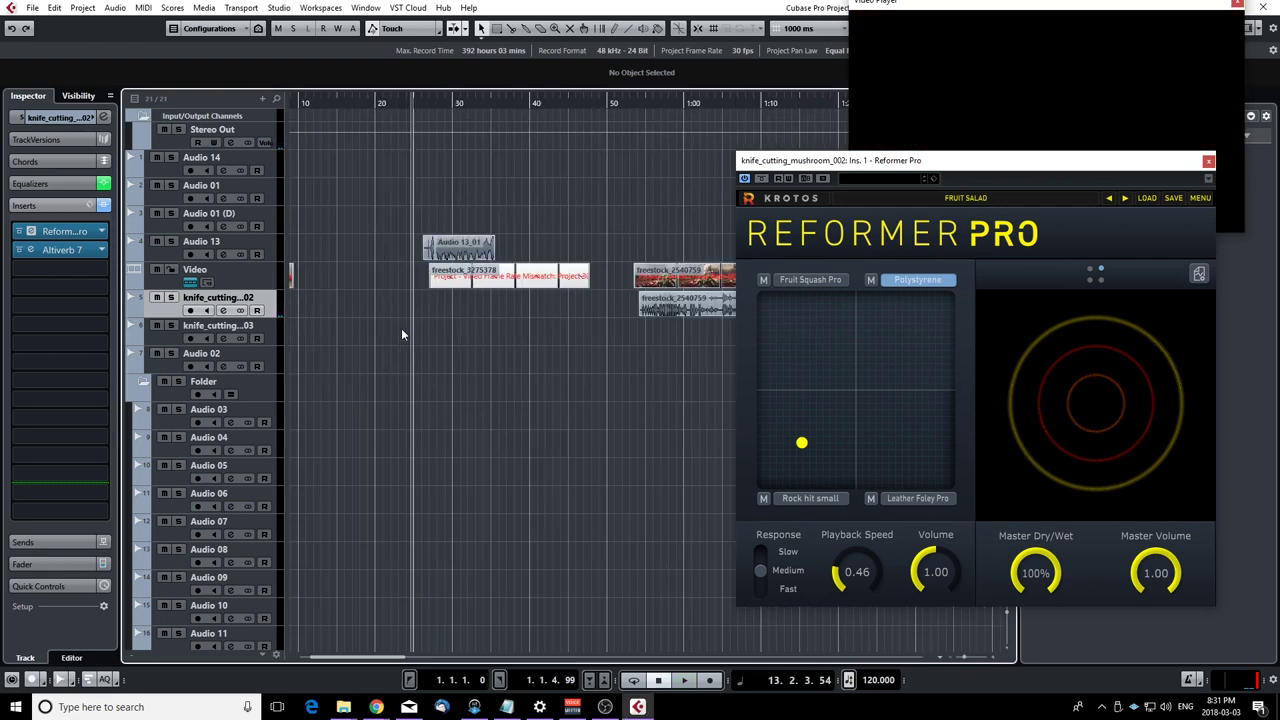
pyautogui.hscroll(-2, 401, 328)
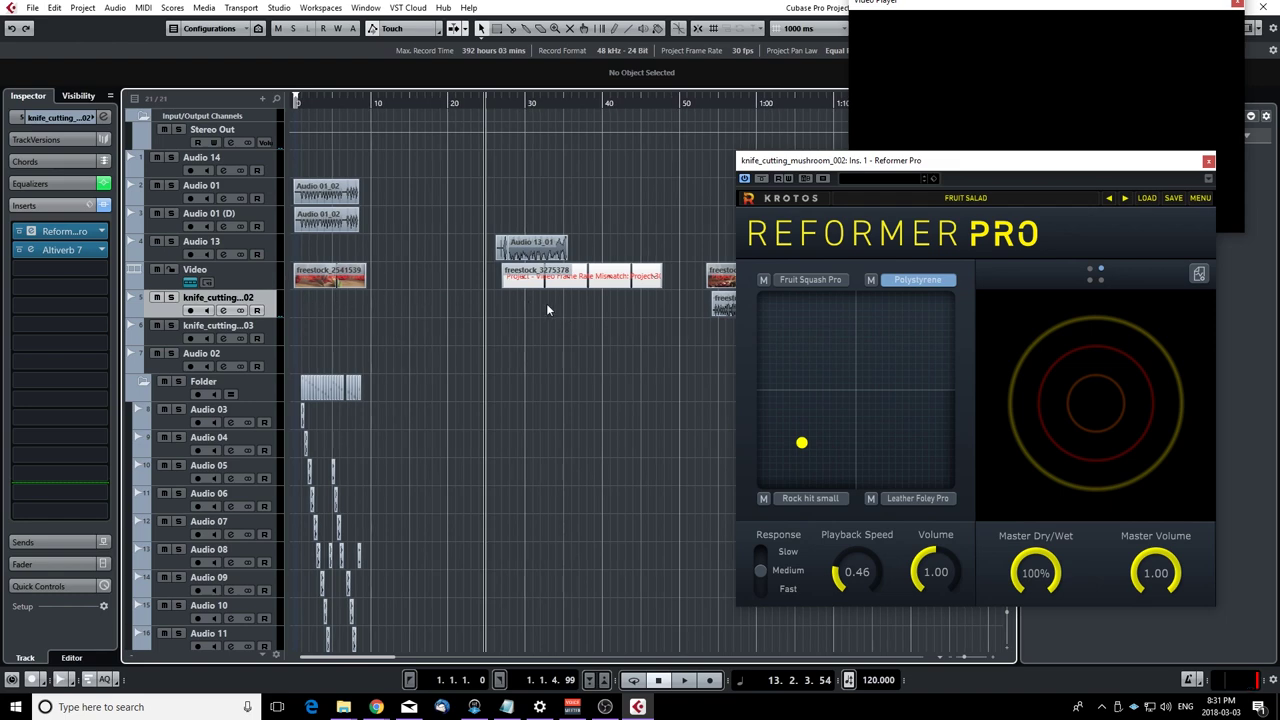
pyautogui.click(499, 319)
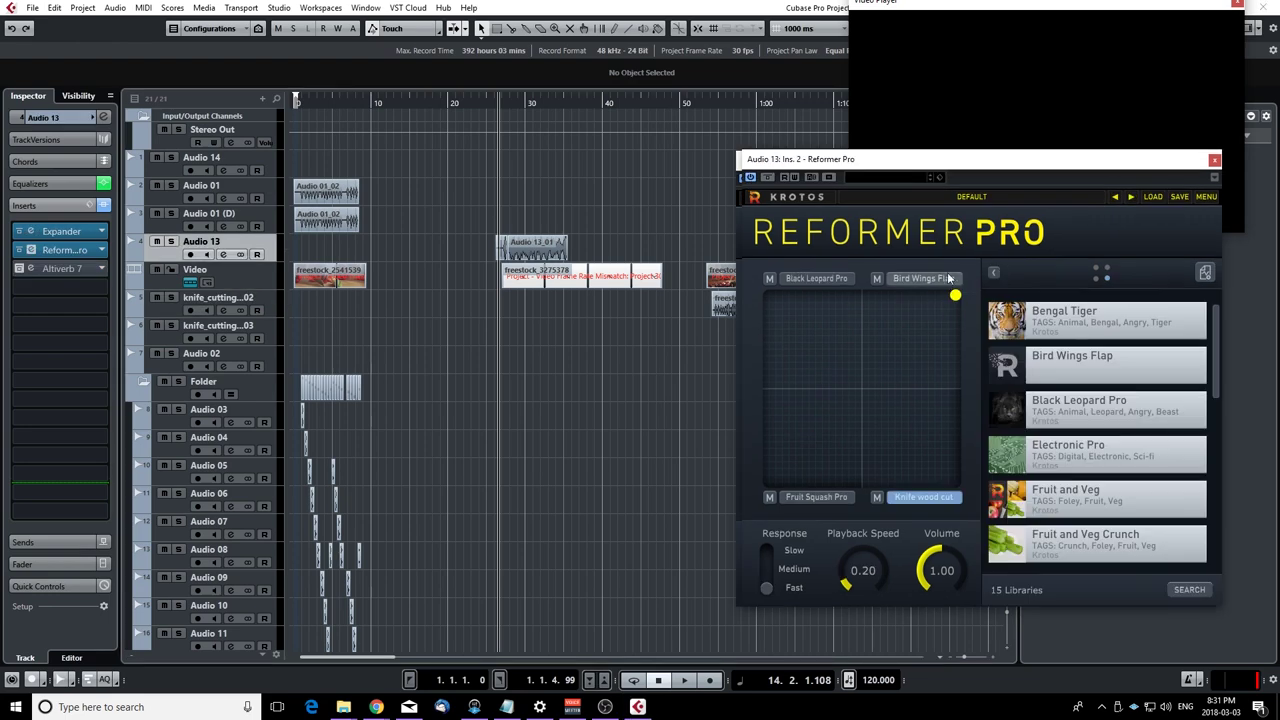
pyautogui.moveTo(955, 291)
pyautogui.mouseDown()
pyautogui.moveTo(922, 295)
pyautogui.moveTo(956, 295)
pyautogui.mouseUp()
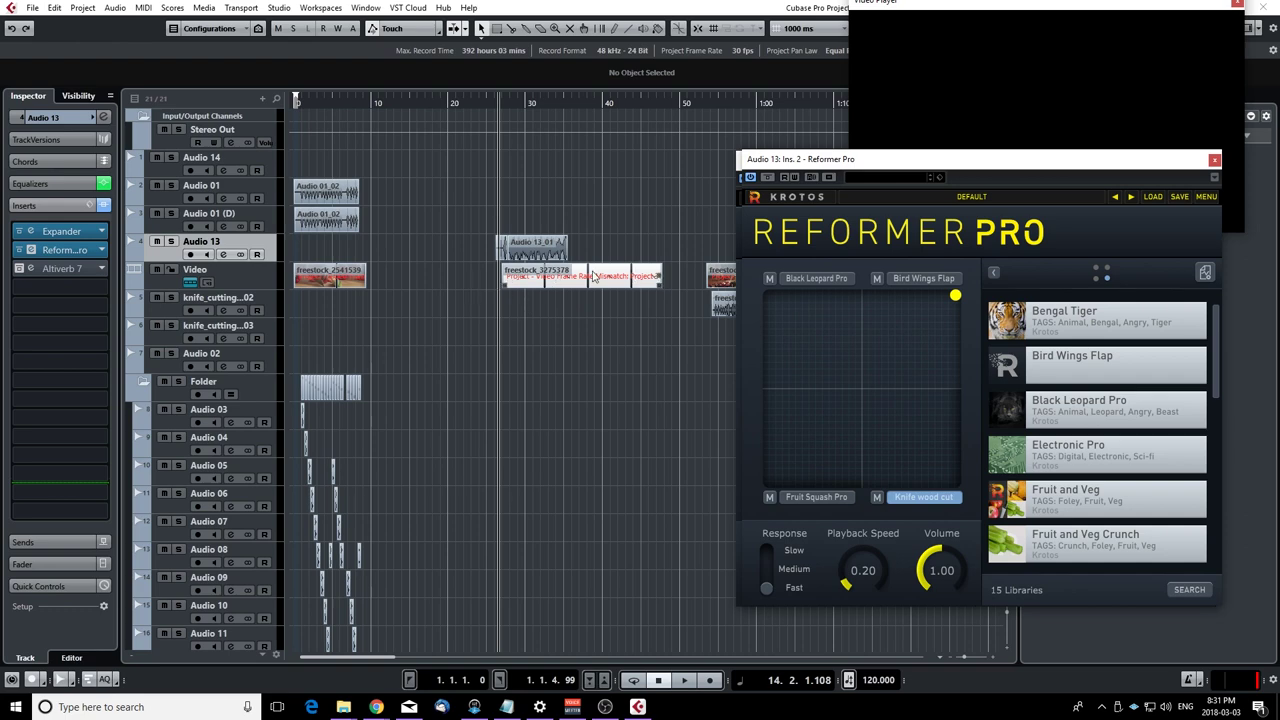
# Bypass Reformer Pro on Audio 13 and play the bird clip with the original recording
pyautogui.press('h')
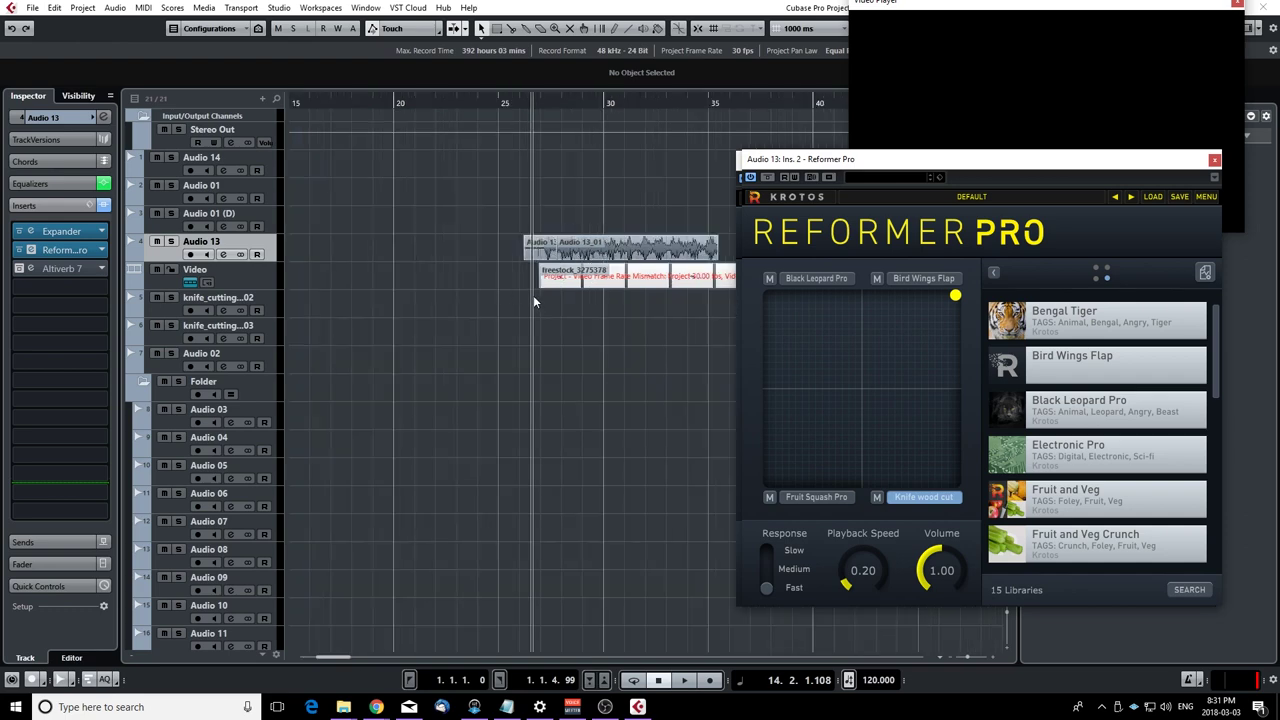
pyautogui.press('g')
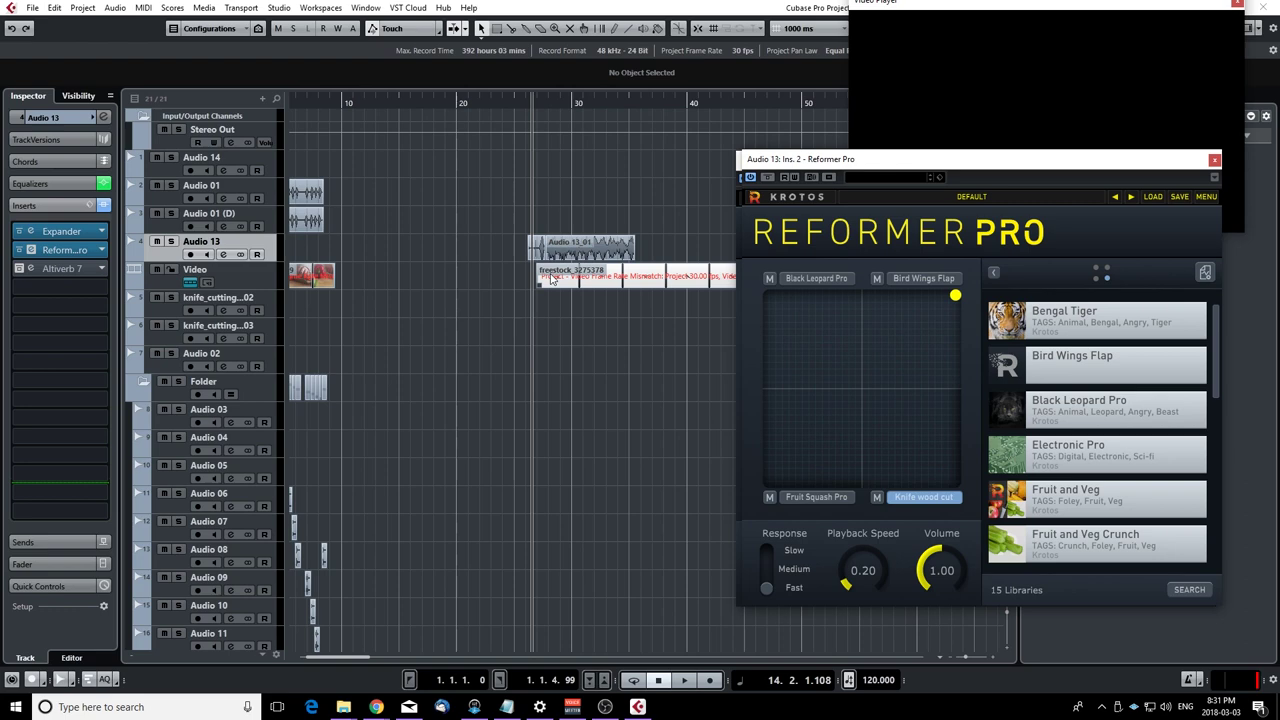
pyautogui.click(767, 178)
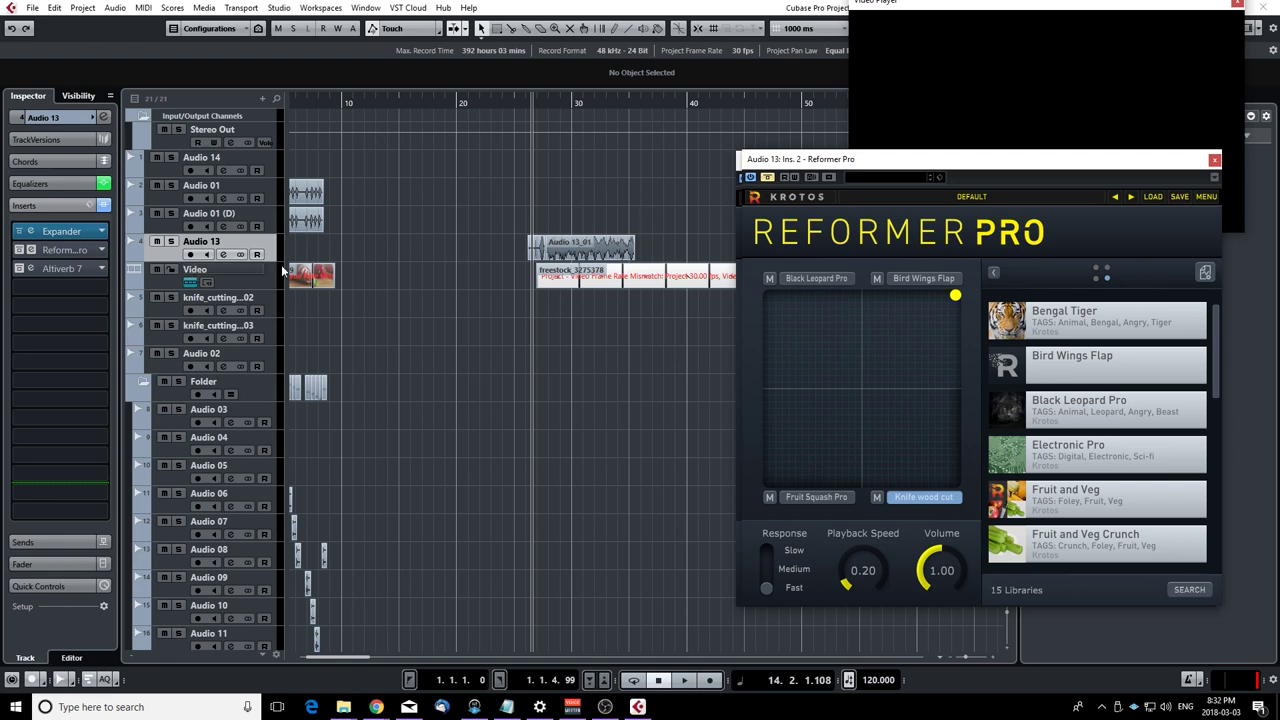
pyautogui.press('space')
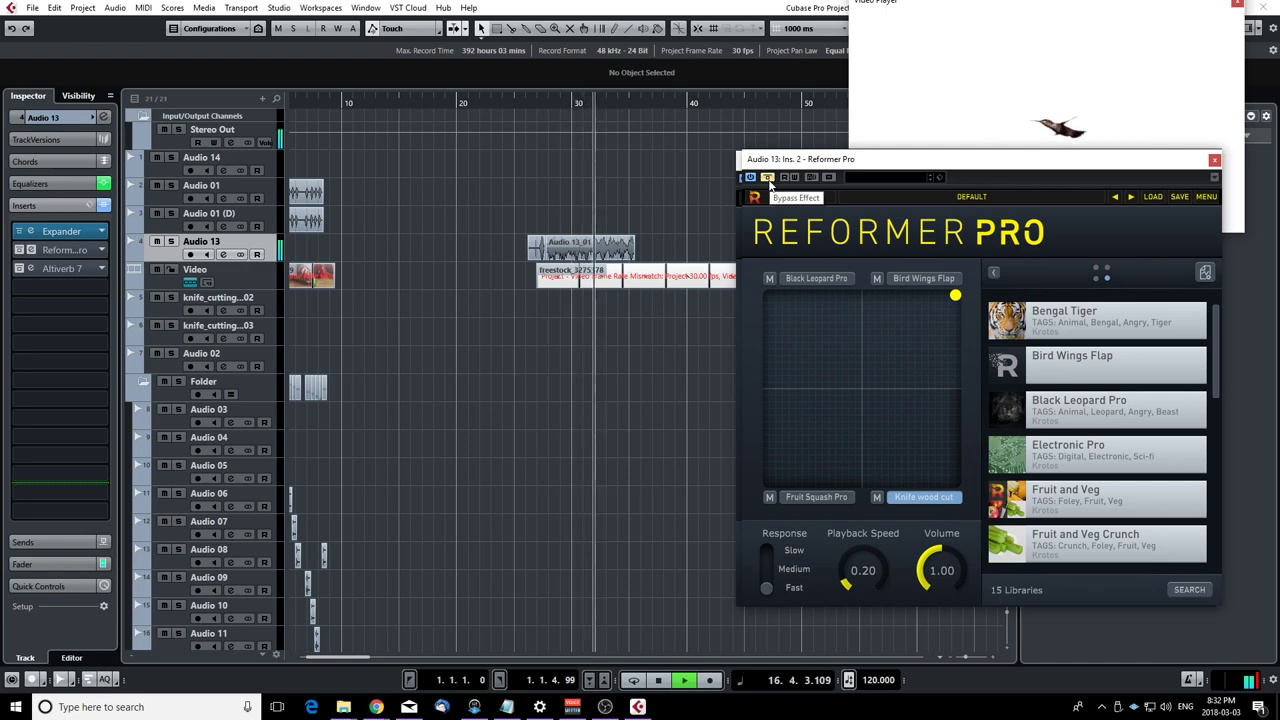
pyautogui.press('space')
# Move the Reformer Pro window below the video, turn off its bypass, and play the bird clip with the Bird Wings Flap sound
pyautogui.moveTo(1080, 158); pyautogui.dragTo(1078, 235)
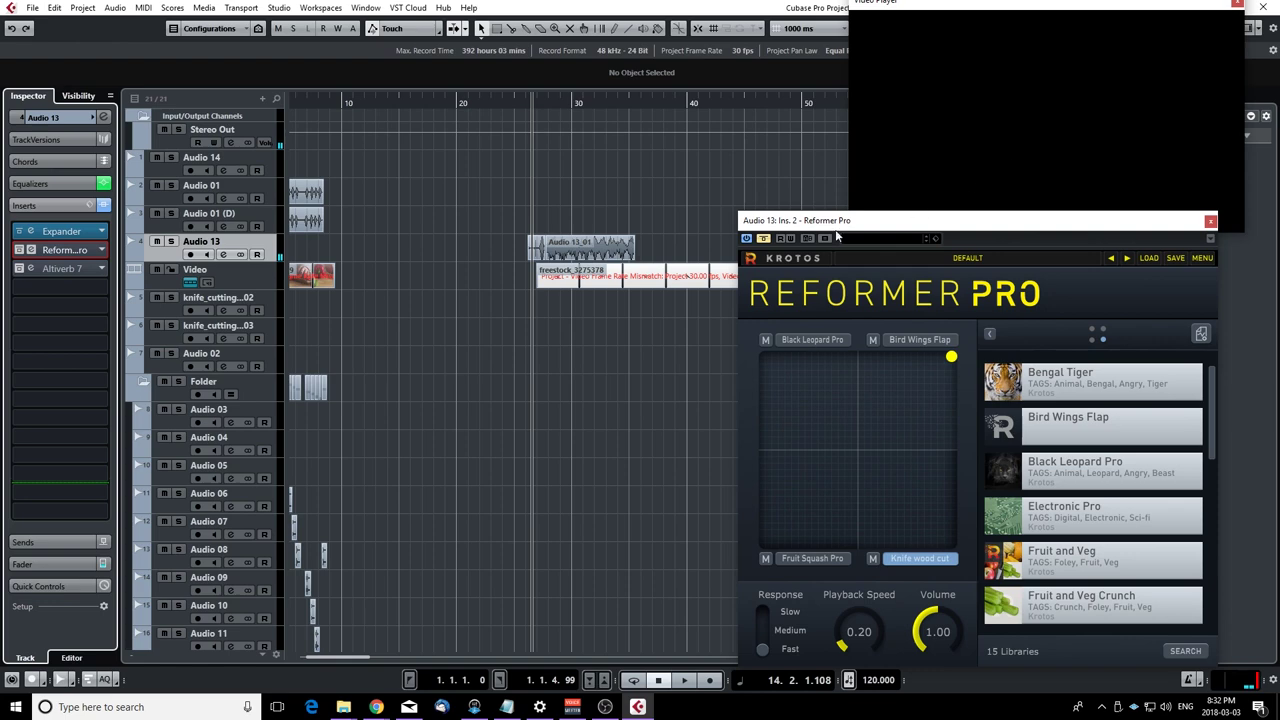
pyautogui.click(764, 240)
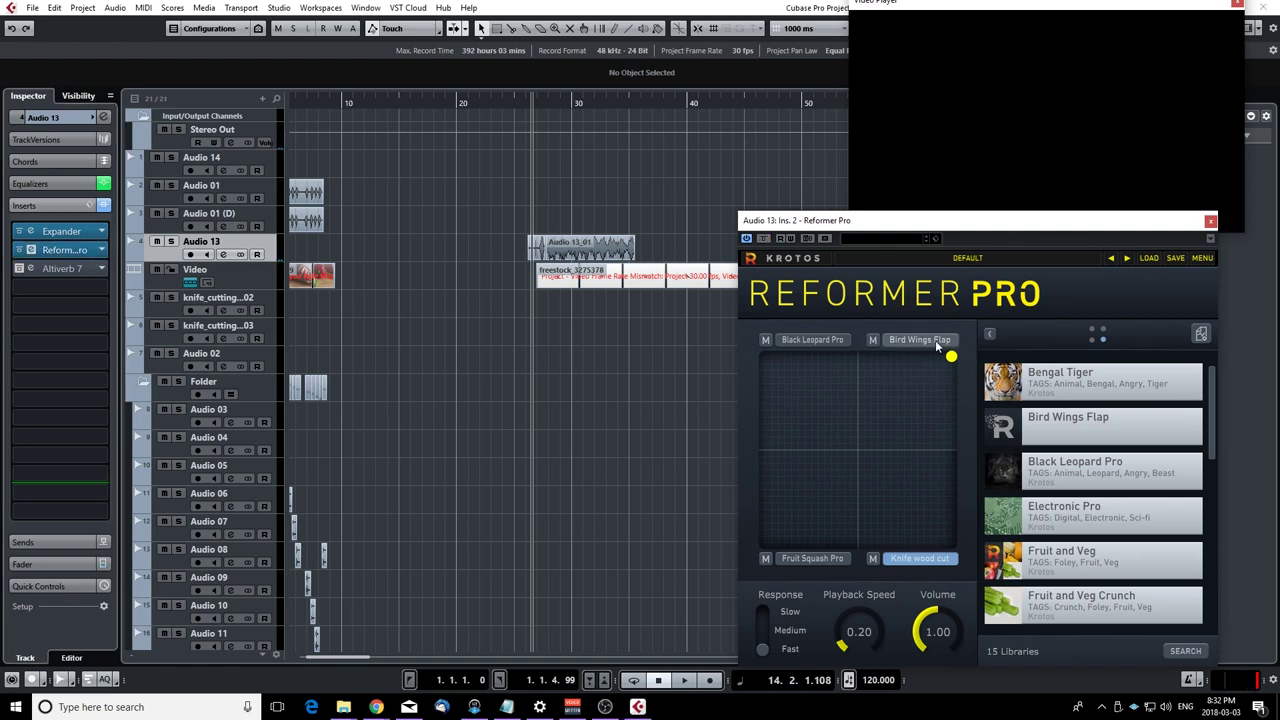
pyautogui.click(536, 317)
pyautogui.press('space')
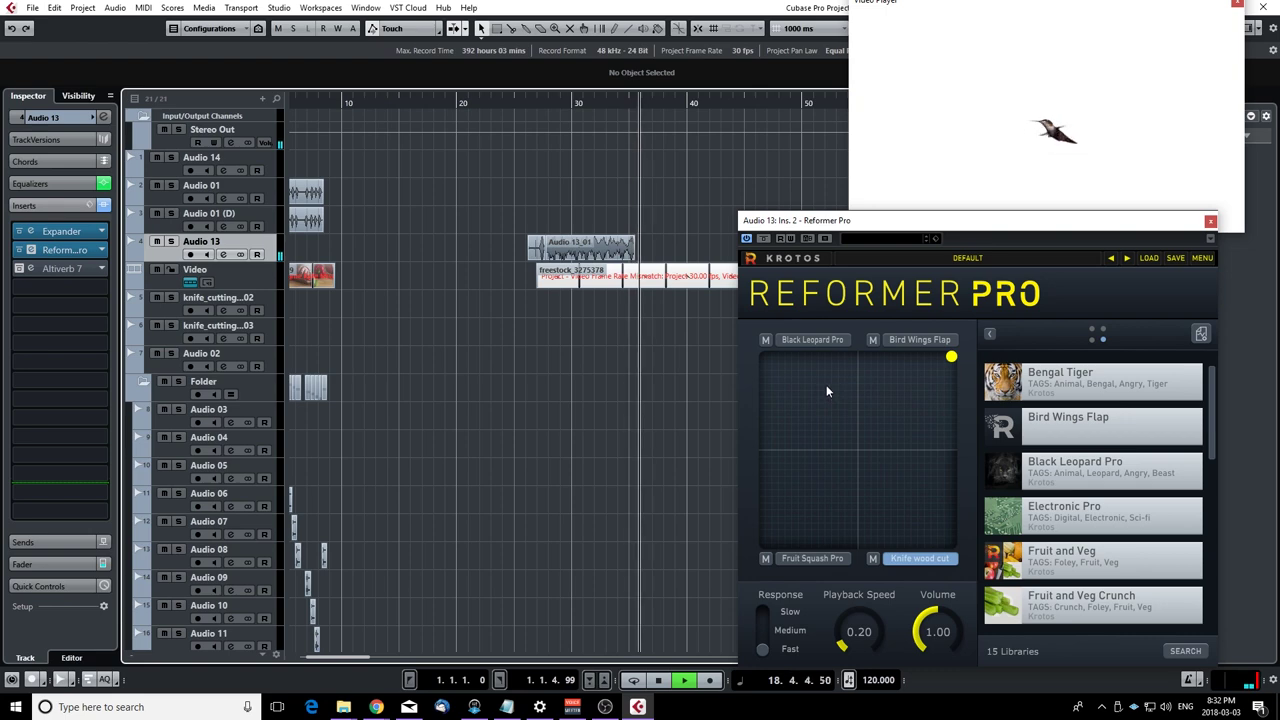
pyautogui.press('space')
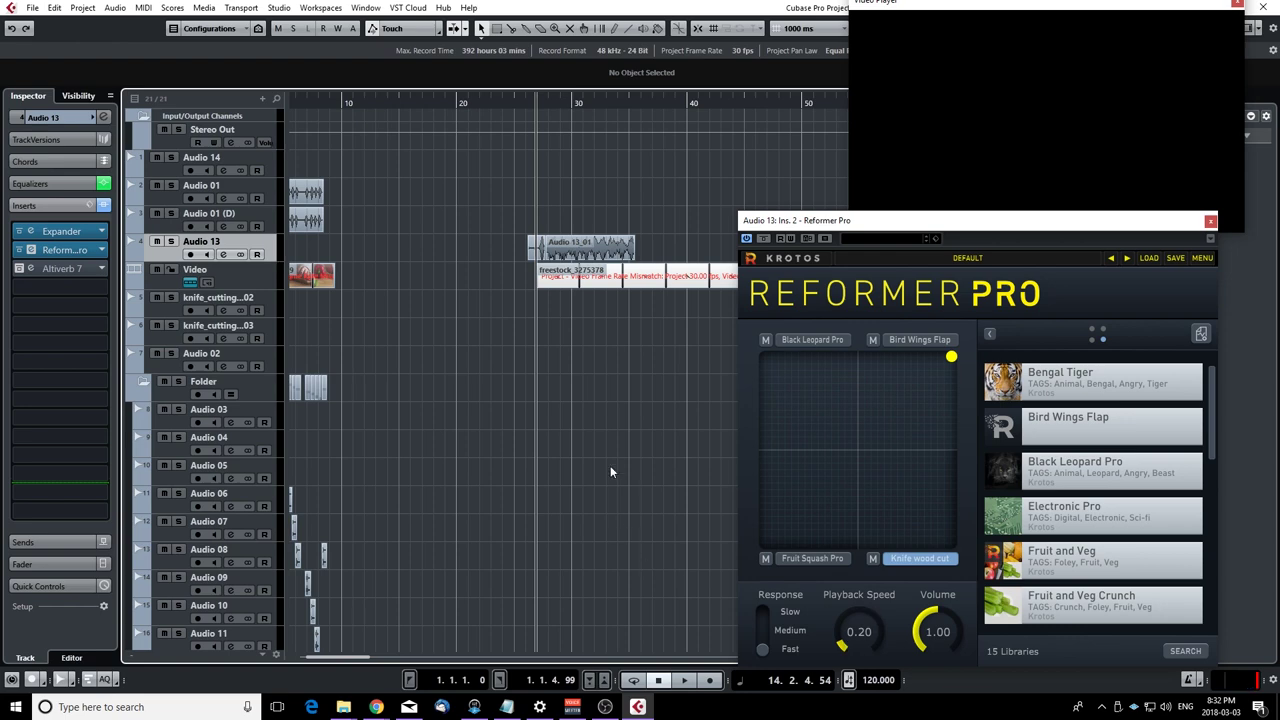
# Place the playhead at the start of the freestock_2541539 vegetable-cutting clip
pyautogui.hscroll(-3, 590, 297)
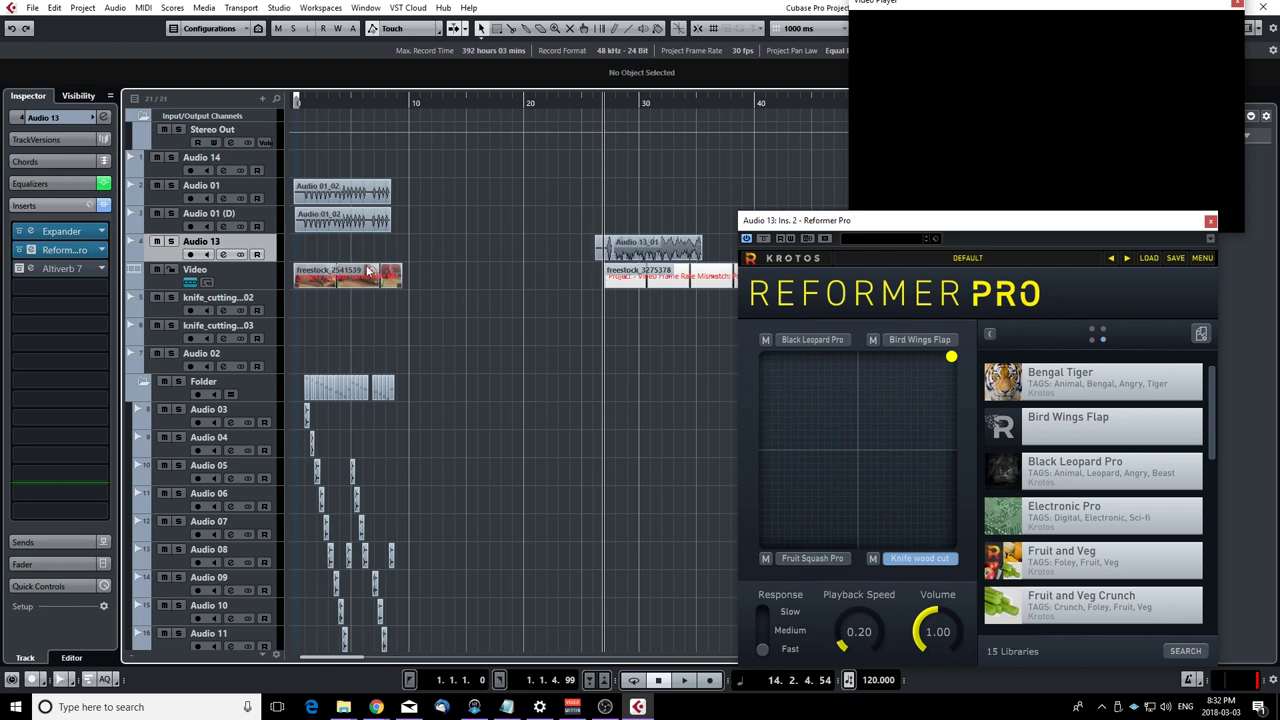
pyautogui.click(295, 326)
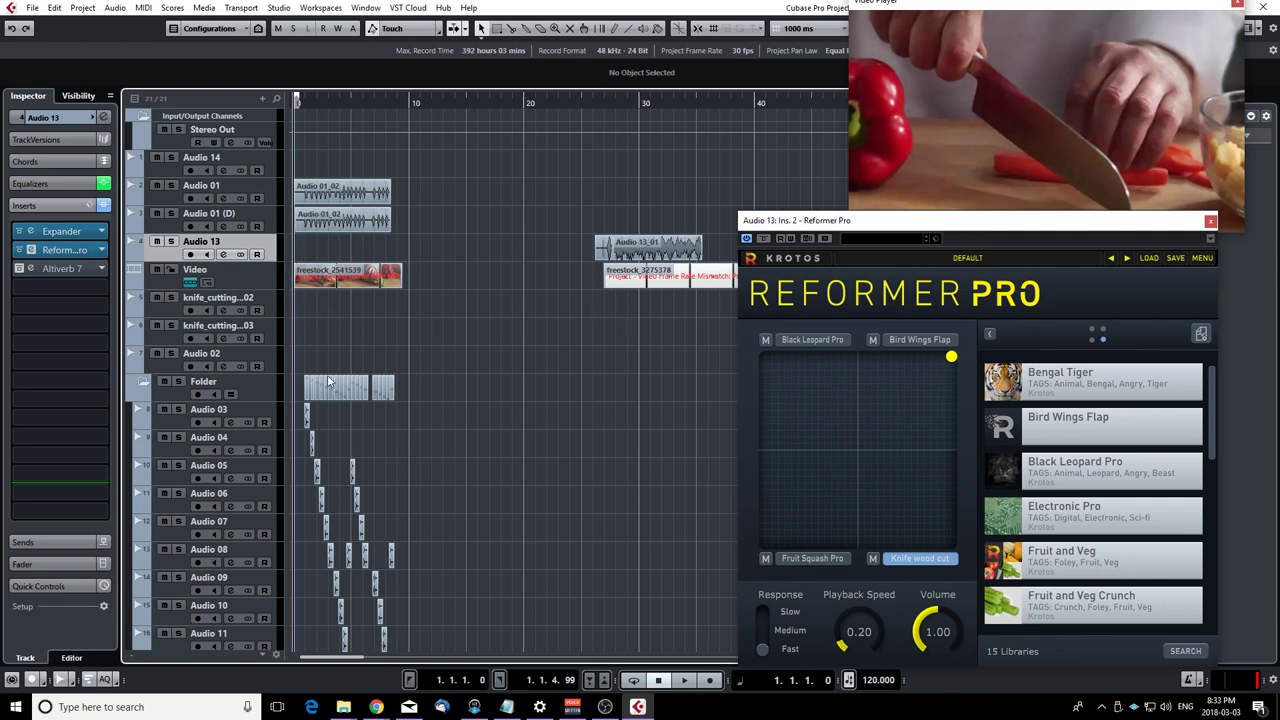
# Mute the Folder track and play the vegetable-cutting clip from near its start to hear the Audio 01 and Audio 01 (D) tracks
pyautogui.press('h')
pyautogui.press('h')
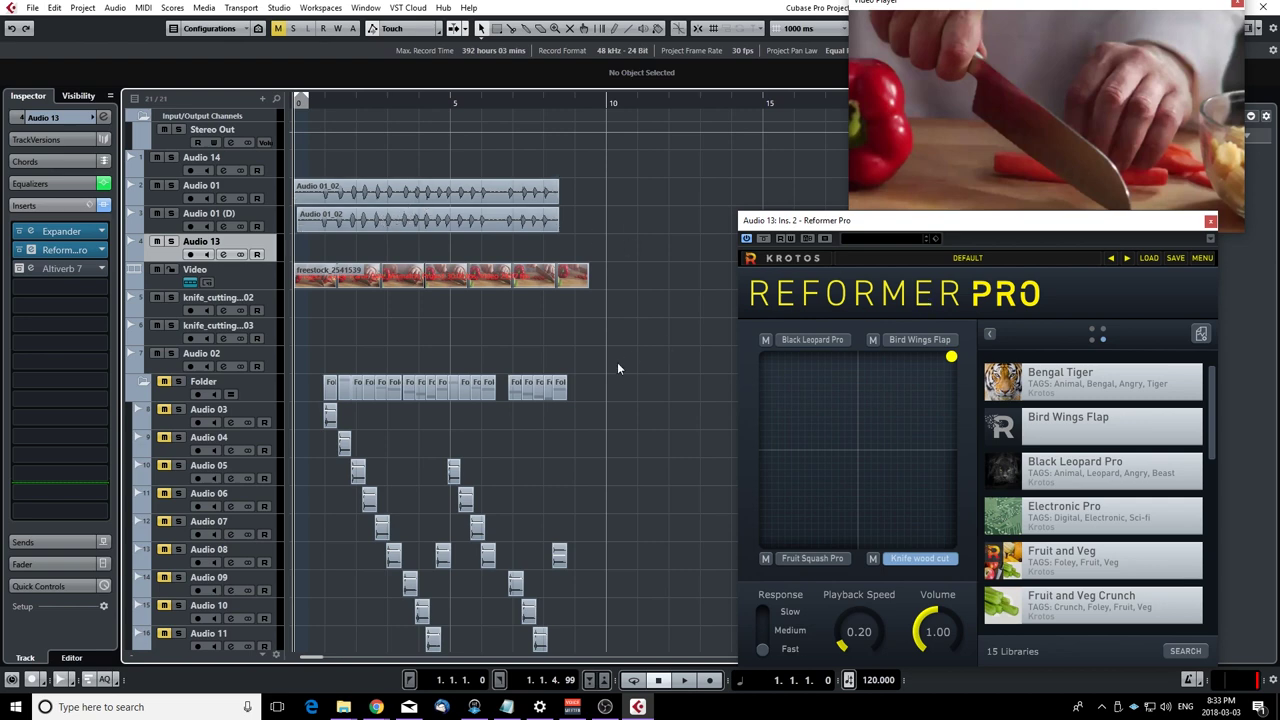
pyautogui.scroll(3, 345, 432)
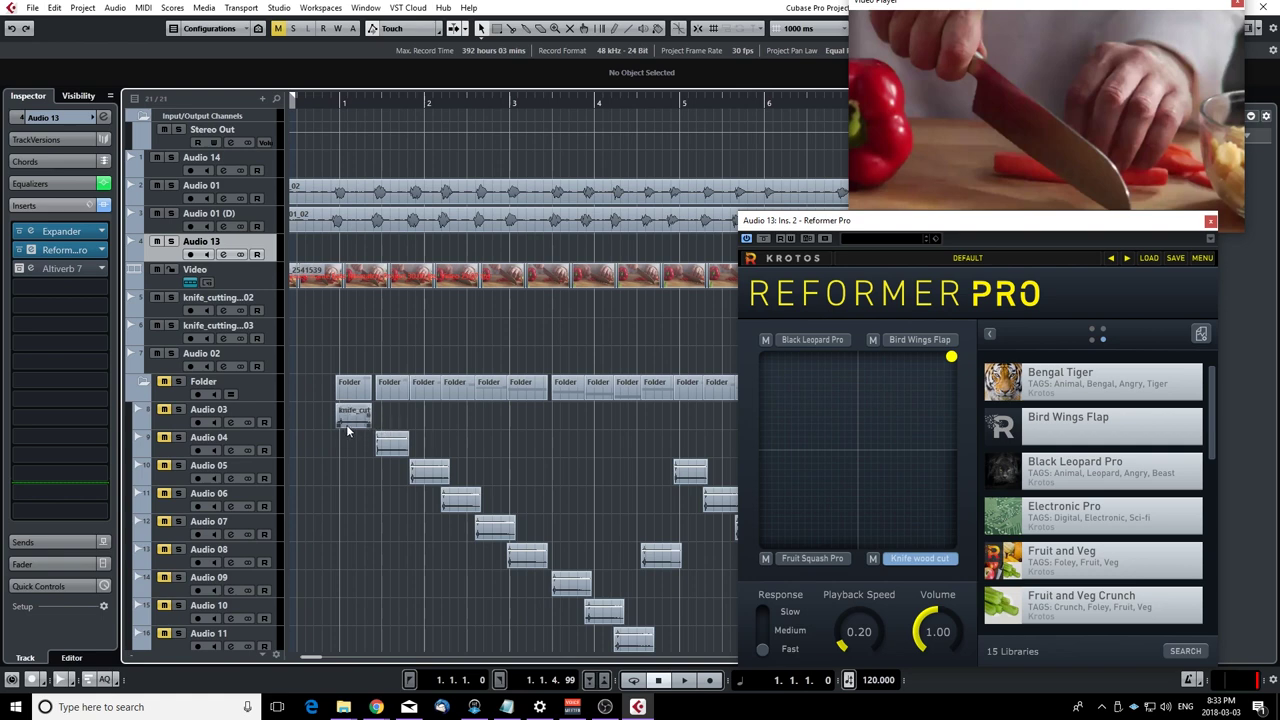
pyautogui.click(303, 325)
pyautogui.press('g')
pyautogui.press('g')
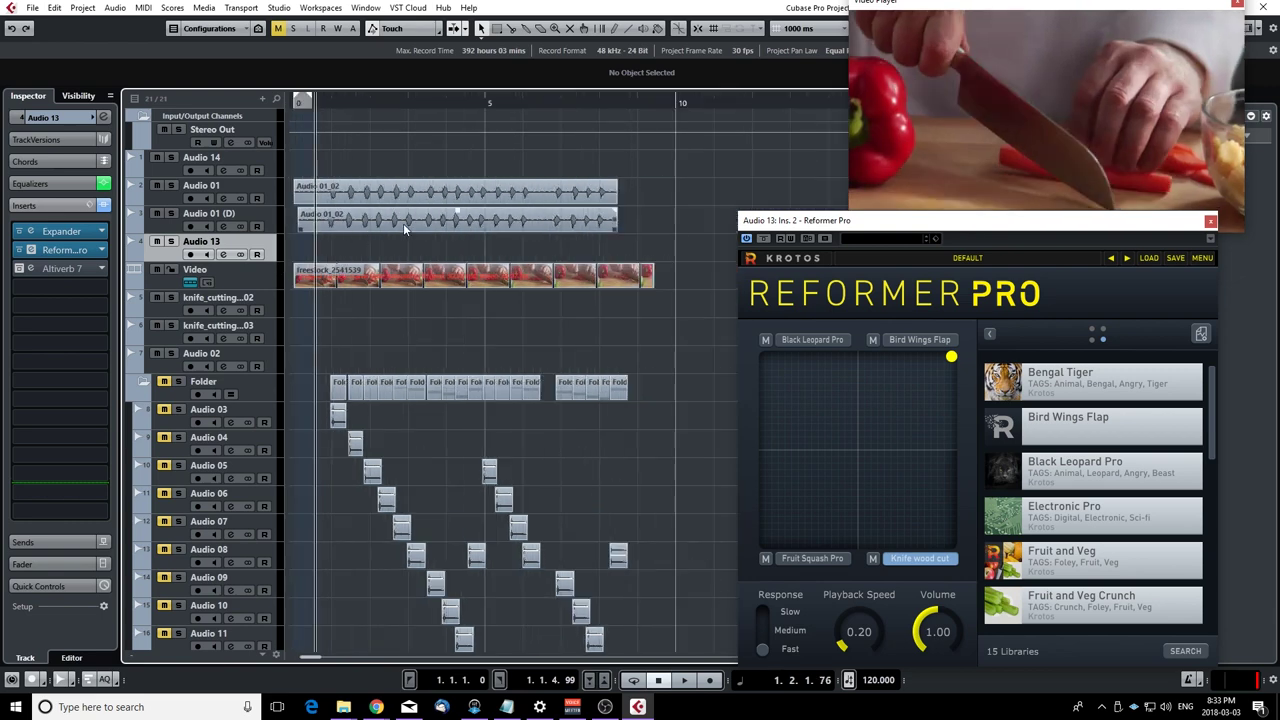
pyautogui.press('space')
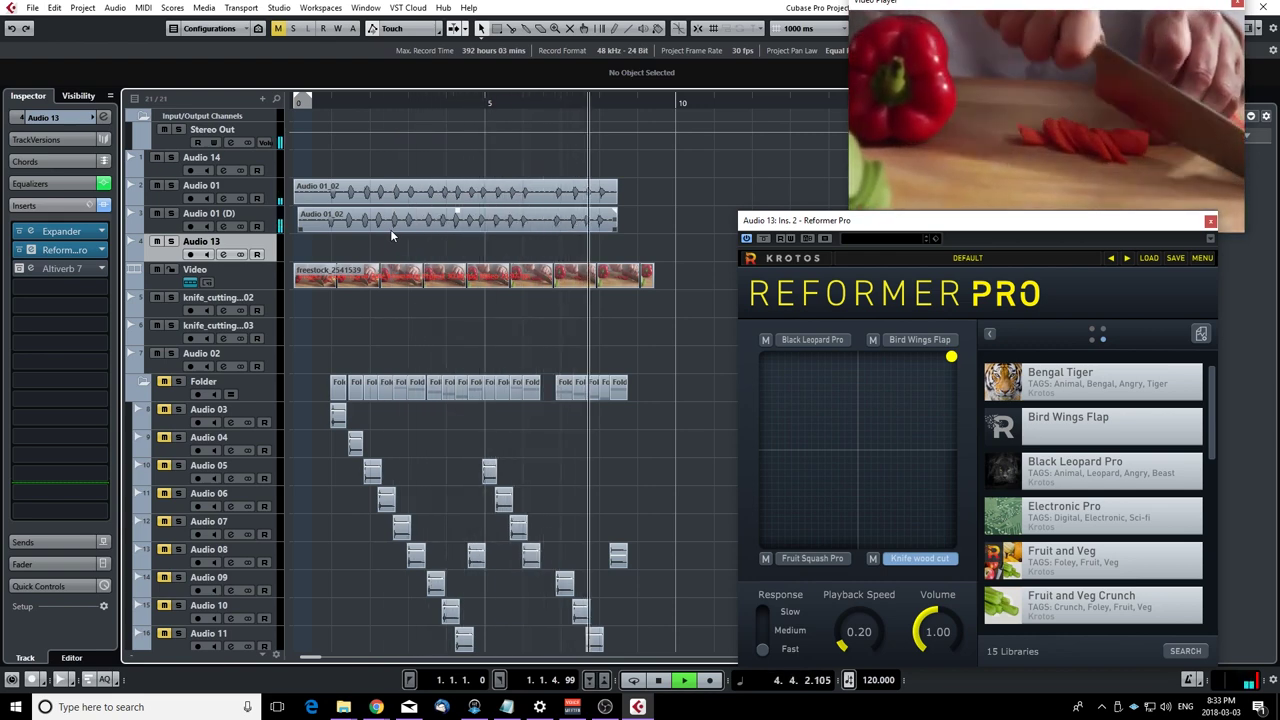
pyautogui.press('space')
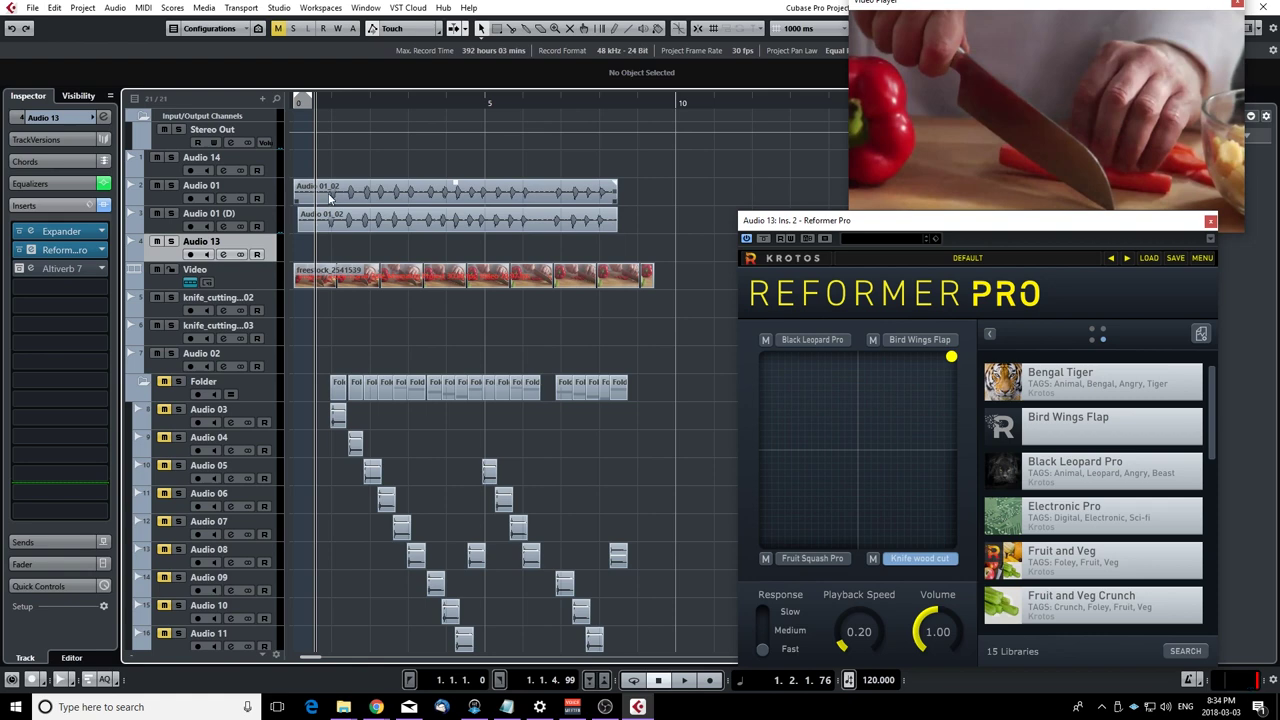
# Bypass the equalizer and inserts on Audio 01 and play the vegetable-cutting clip with its raw recording
pyautogui.click(168, 198)
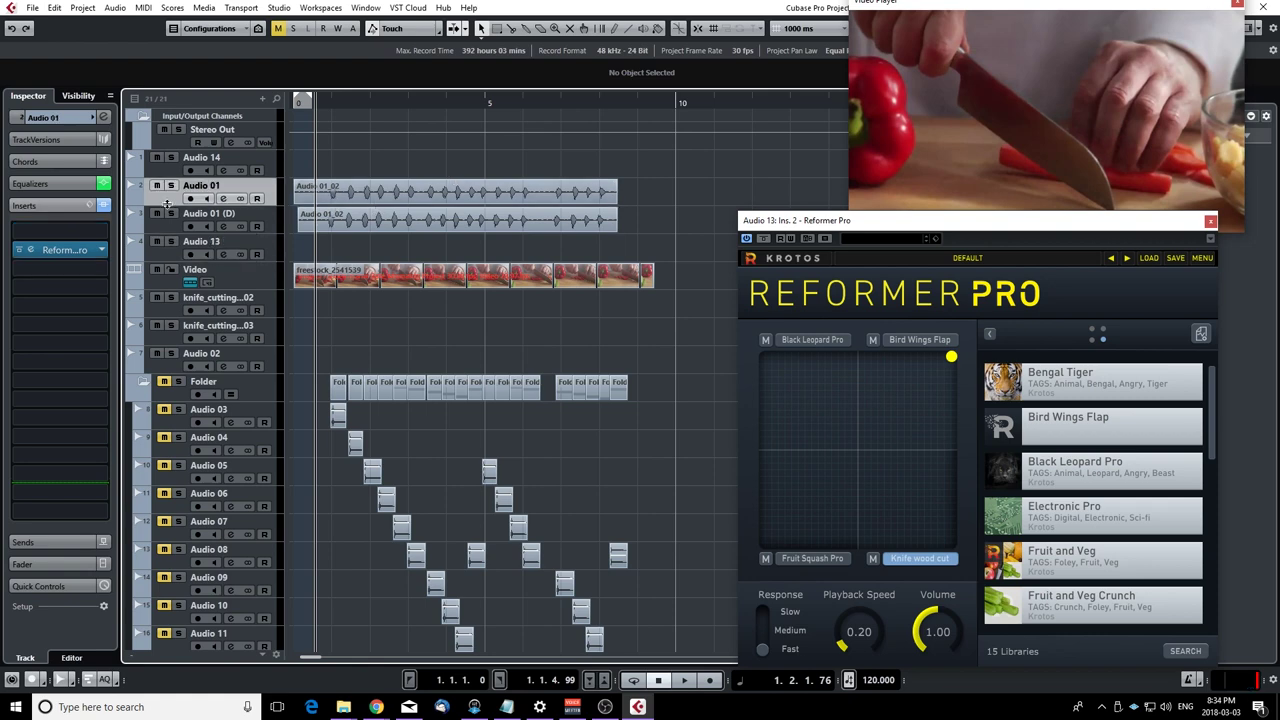
pyautogui.click(104, 183)
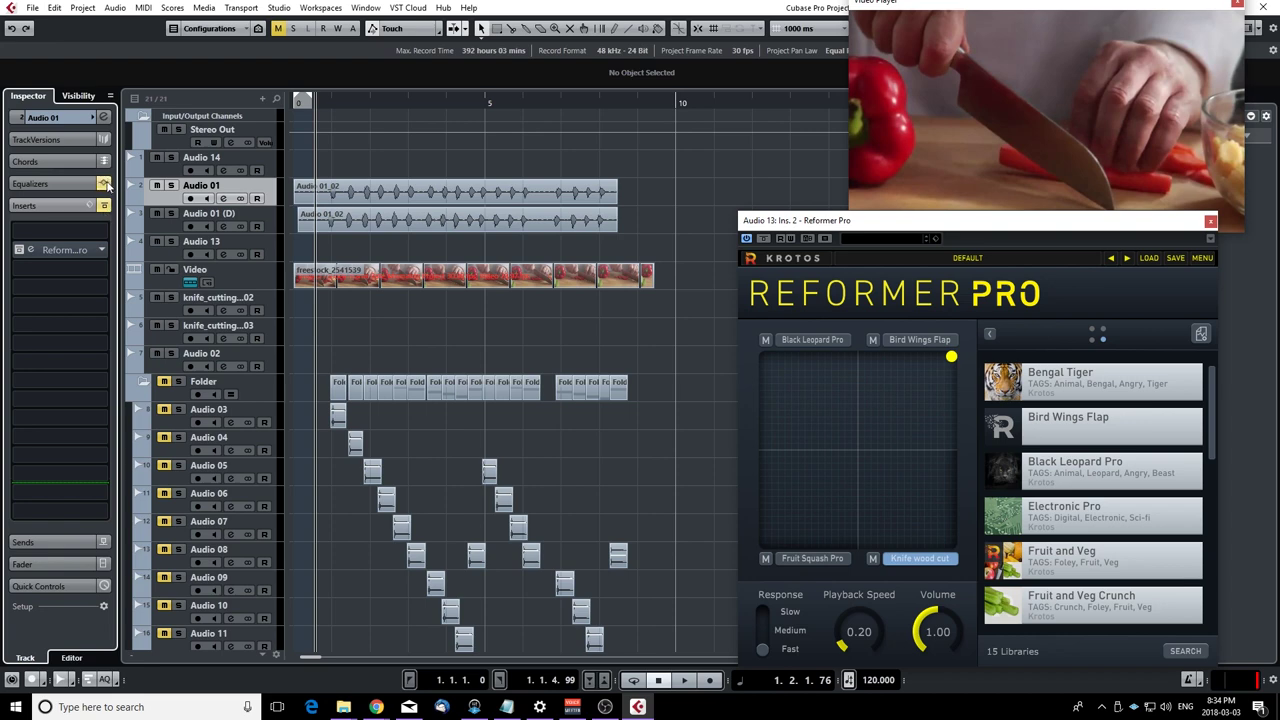
pyautogui.press('space')
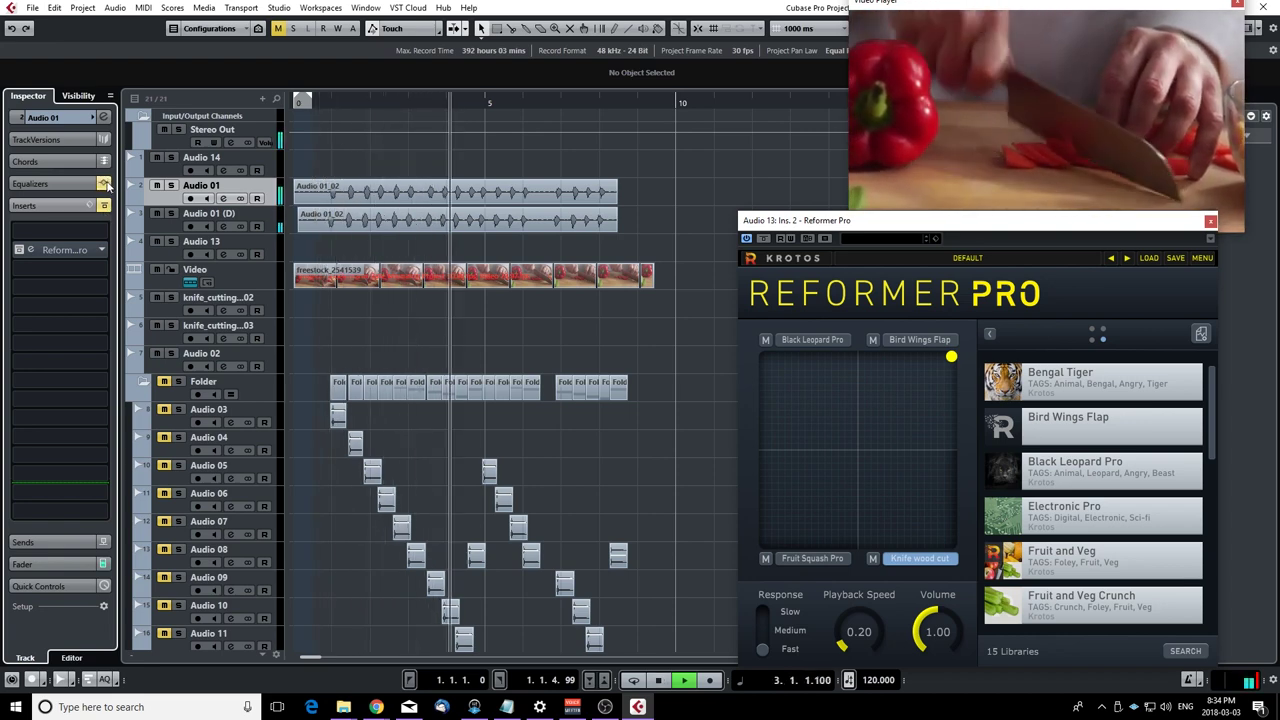
pyautogui.press('space')
# Turn the Audio 01 equalizer and inserts back on and play the vegetable-cutting clip with Audio 01 soloed, clearing the solo when finished
pyautogui.click(104, 184)
pyautogui.click(104, 205)
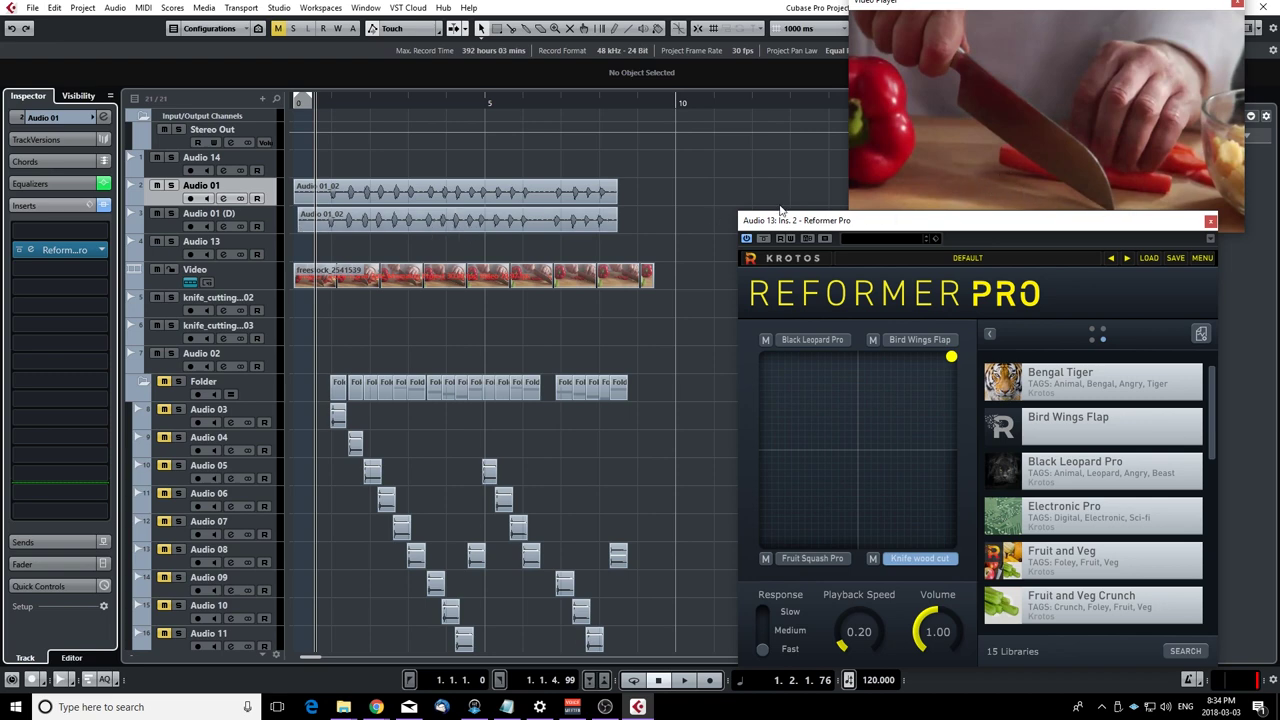
pyautogui.click(170, 187)
pyautogui.press('space')
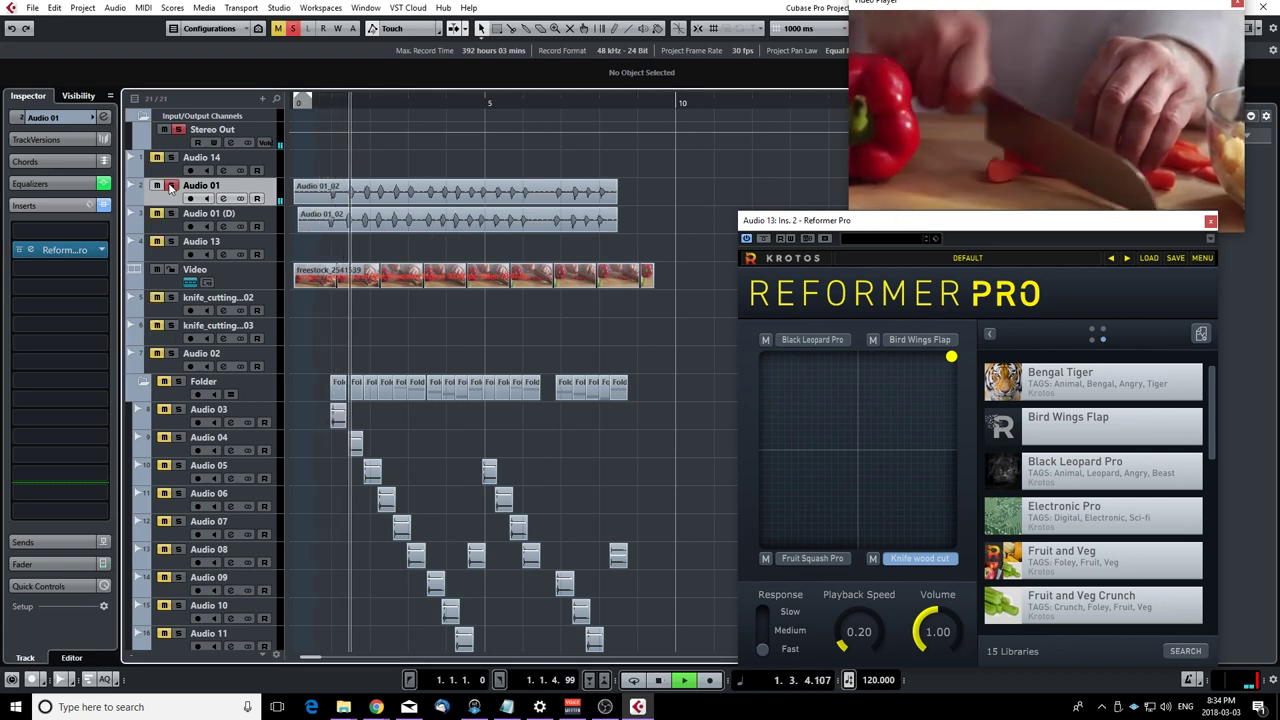
pyautogui.press('space')
pyautogui.click(171, 186)
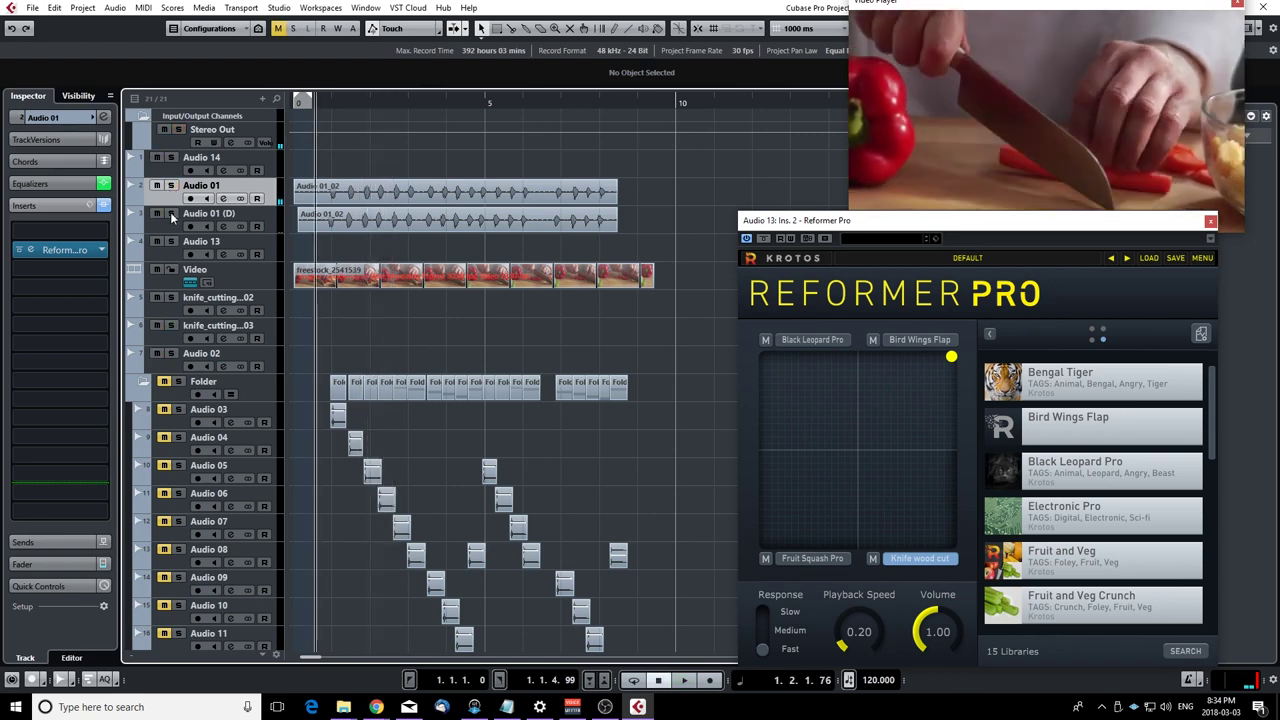
# Solo the Audio 01 (D) track and play the vegetable-cutting clip, clearing the solo when finished
pyautogui.click(171, 213)
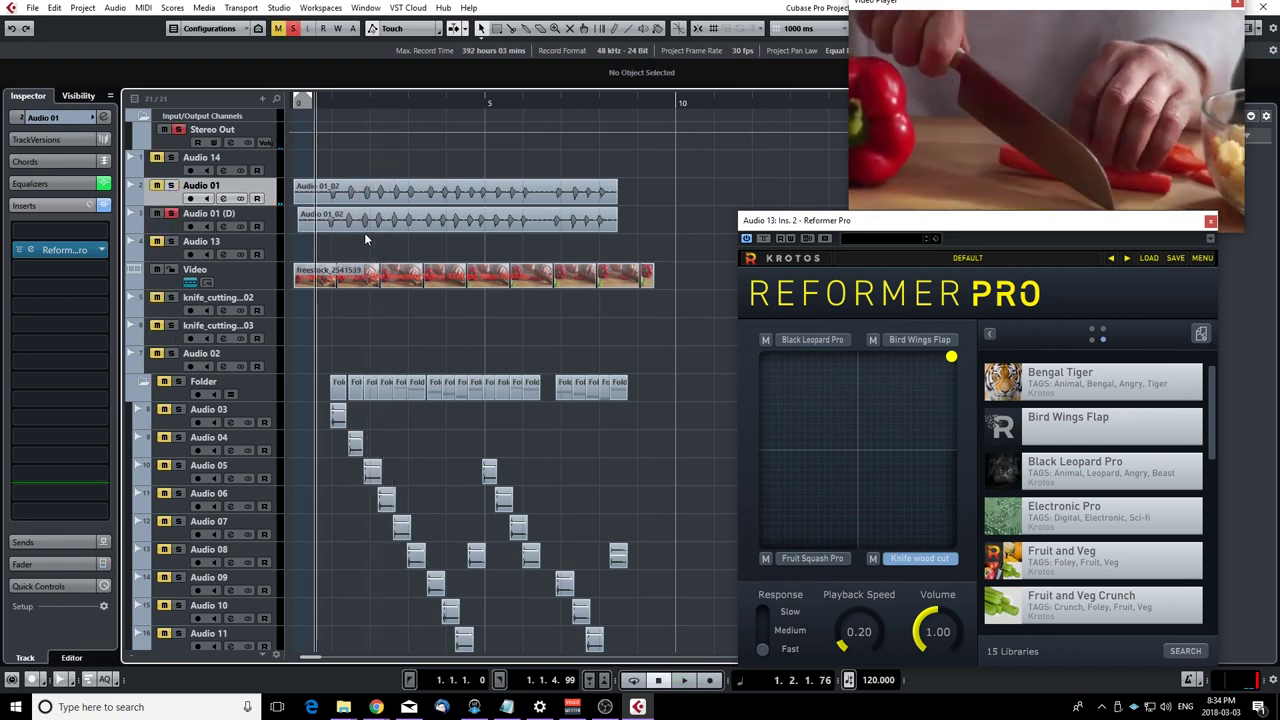
pyautogui.press('space')
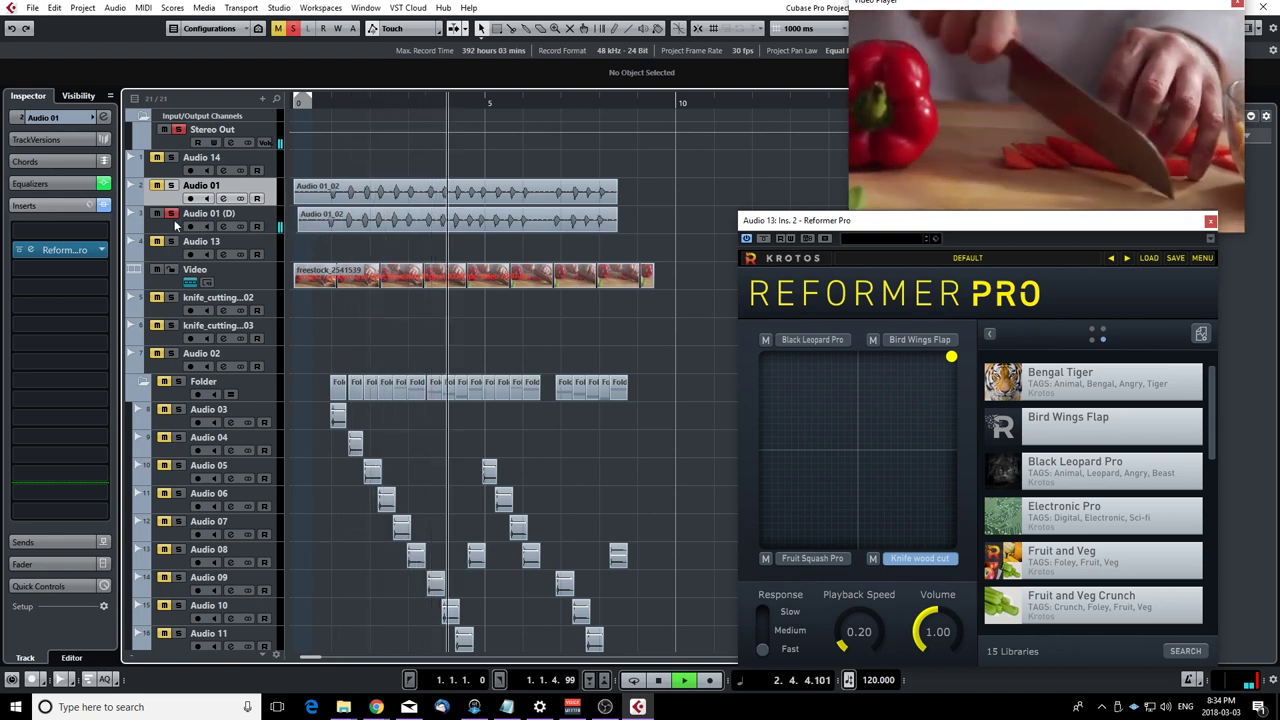
pyautogui.press('space')
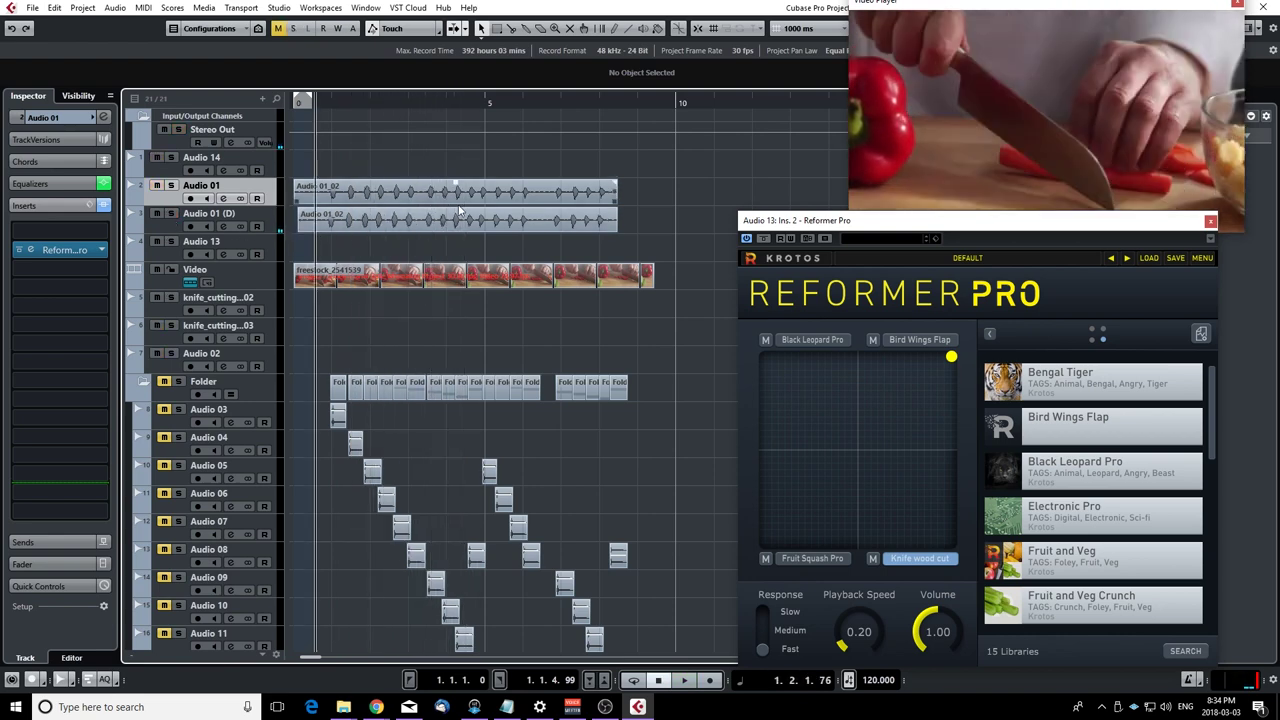
# Unmute the Folder track and audition the individual knife-cutting events on Audio 04 and Audio 05 with the Play tool
pyautogui.press('h')
pyautogui.press('h')
pyautogui.press('h')
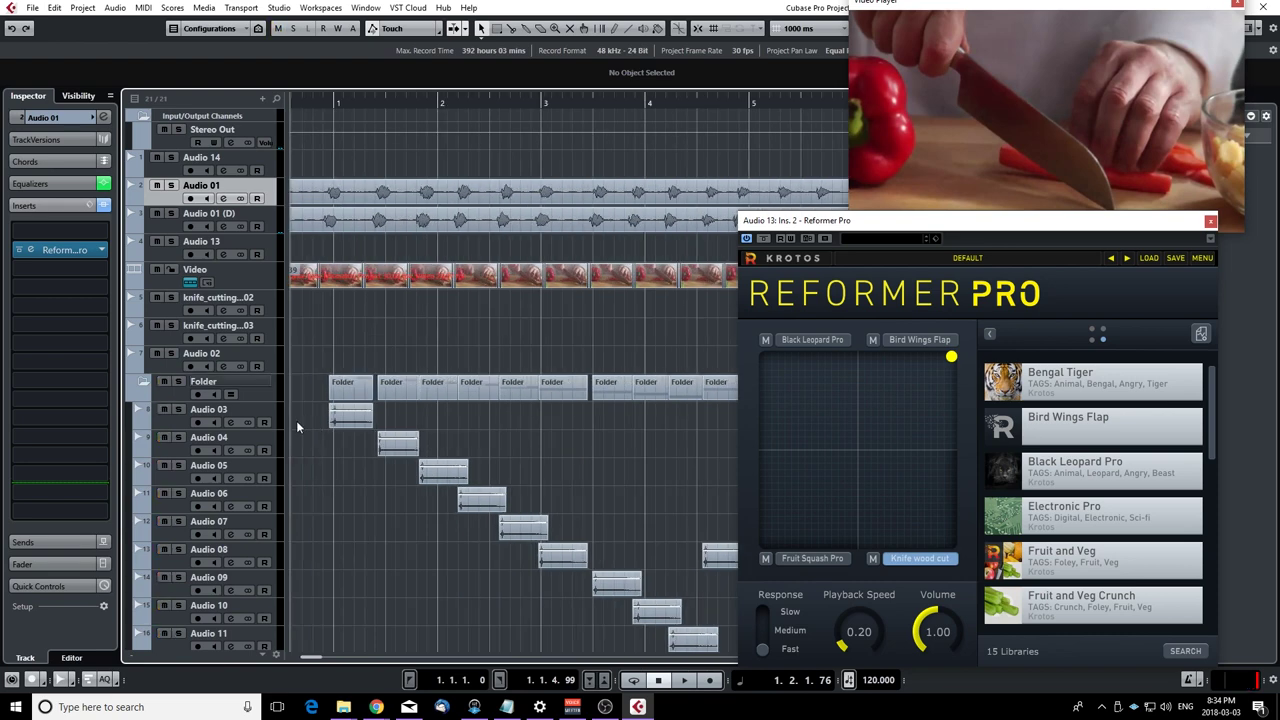
pyautogui.press('9')
pyautogui.click(378, 445)
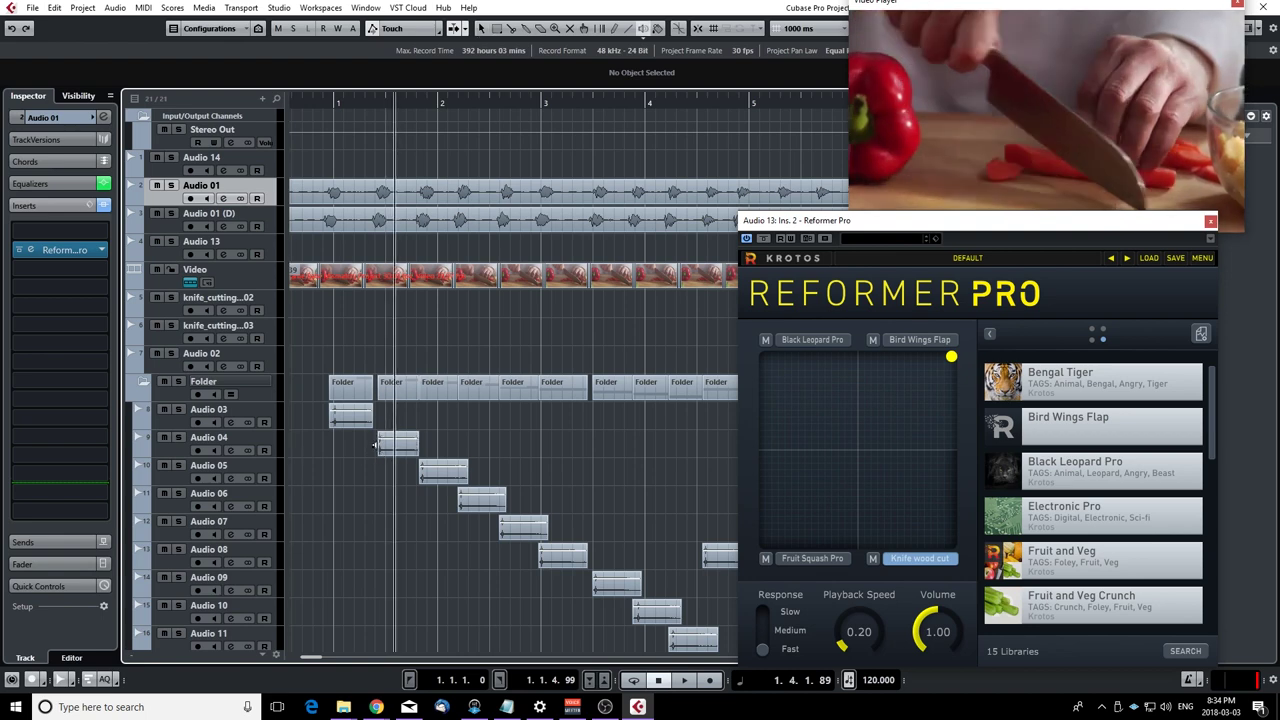
pyautogui.click(414, 472)
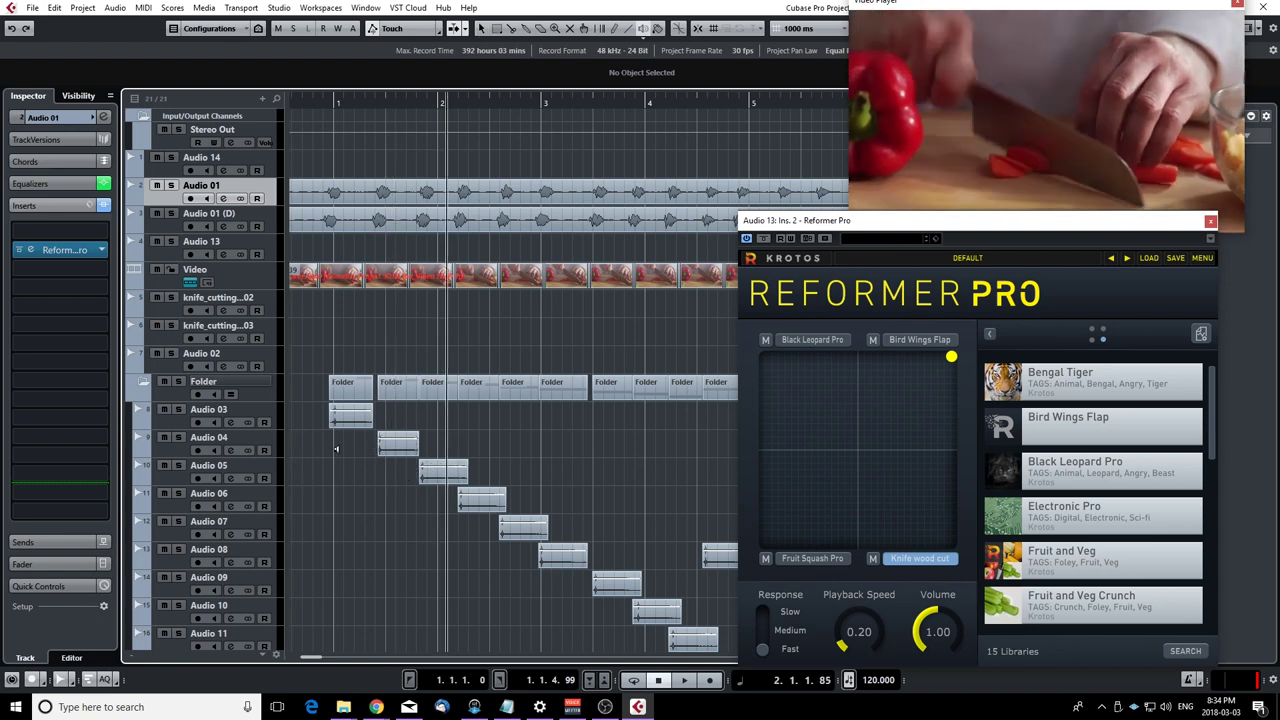
pyautogui.press('1')
# Place the playhead near the start of the vegetable-cutting clip and play it with all the cutting layers together
pyautogui.scroll(-3, 298, 388)
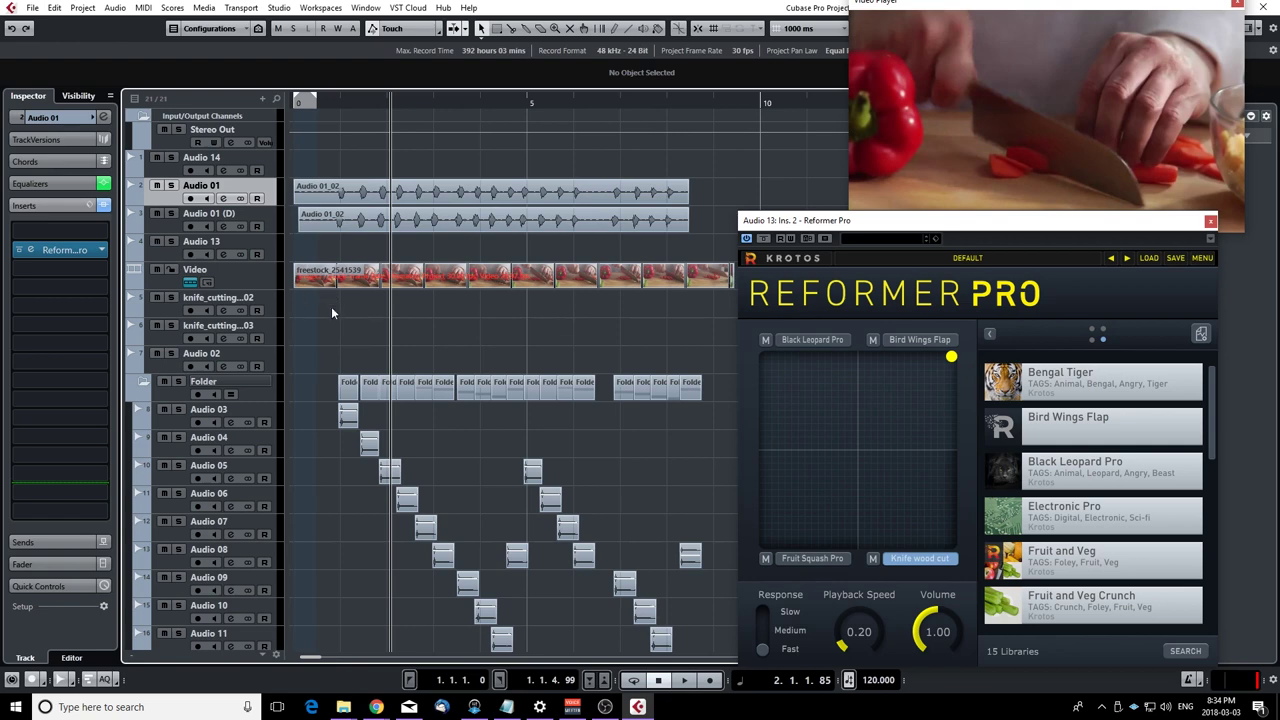
pyautogui.click(312, 323)
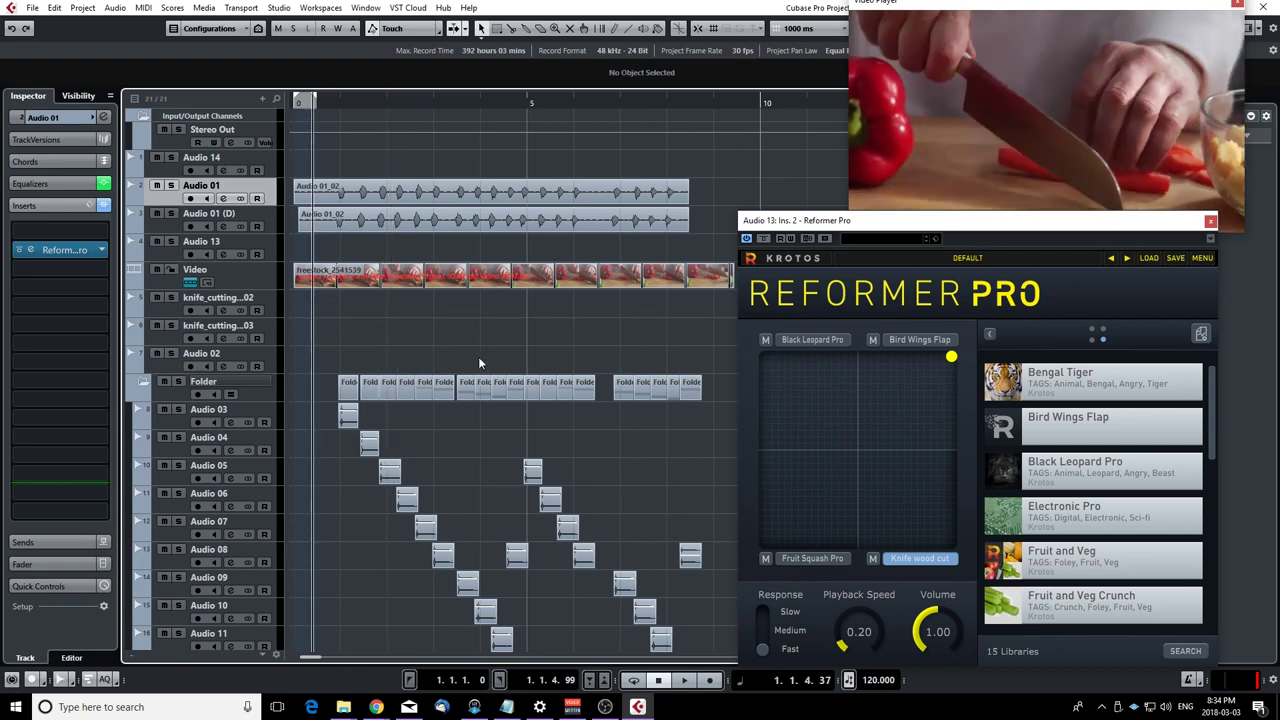
pyautogui.press('space')
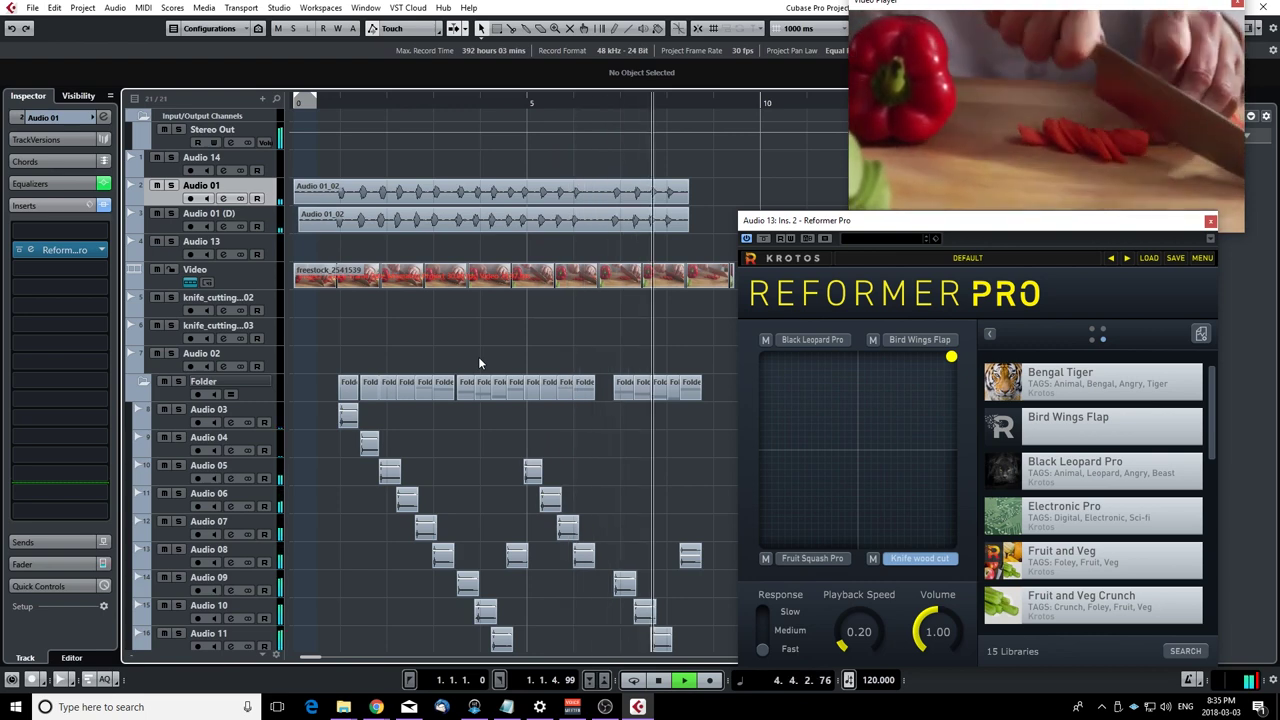
pyautogui.press('space')
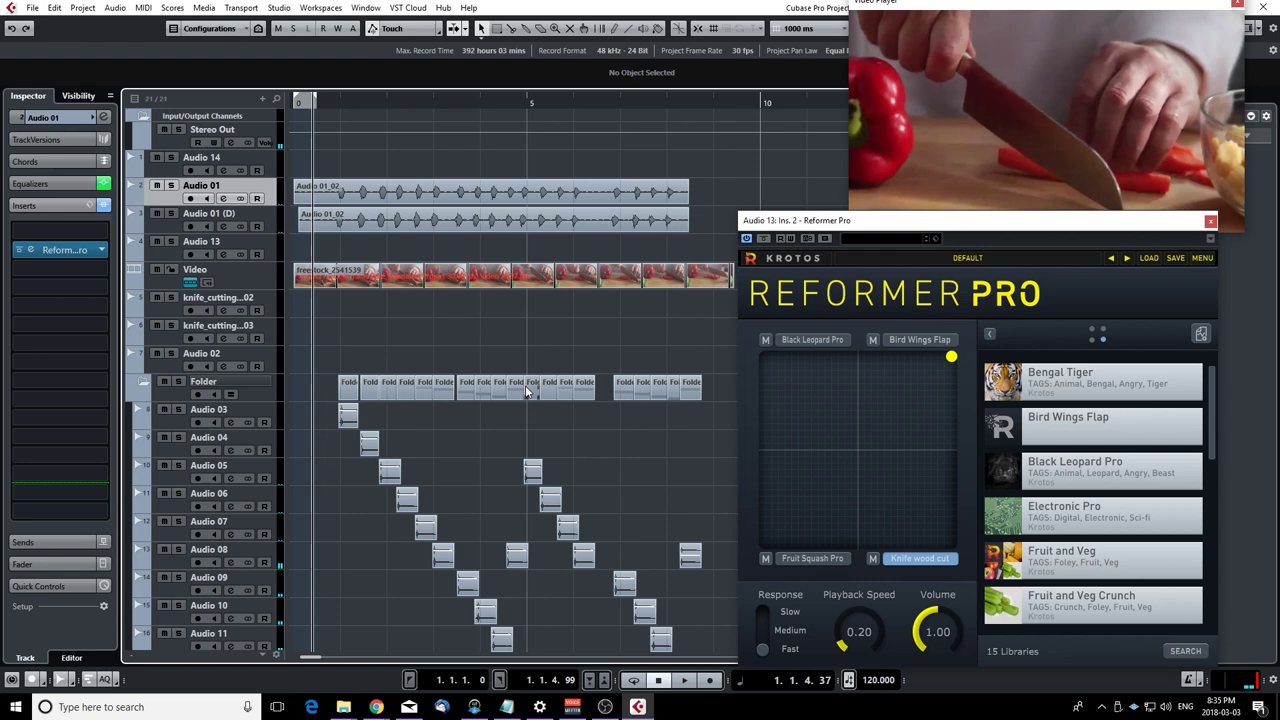
# Solo the Audio 01 and Audio 01 (D) tracks, and clear both solos again
pyautogui.press('h')
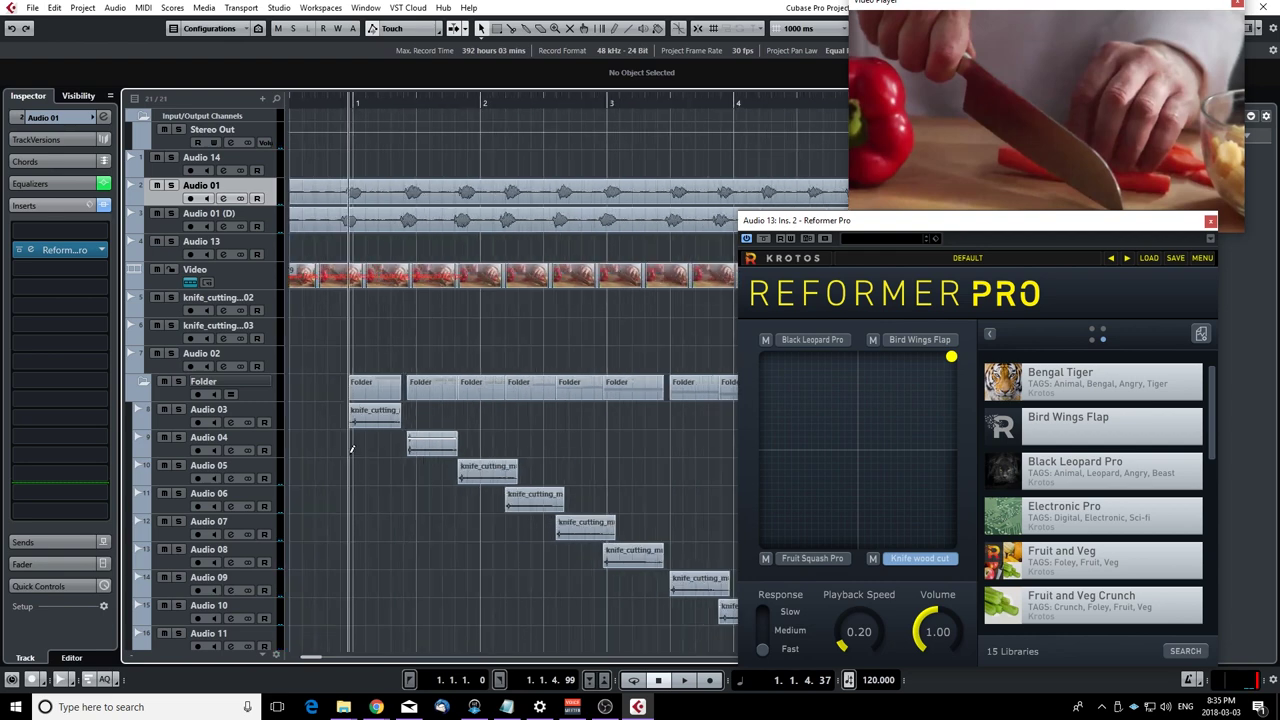
pyautogui.press('h')
pyautogui.click(170, 185)
pyautogui.click(172, 214)
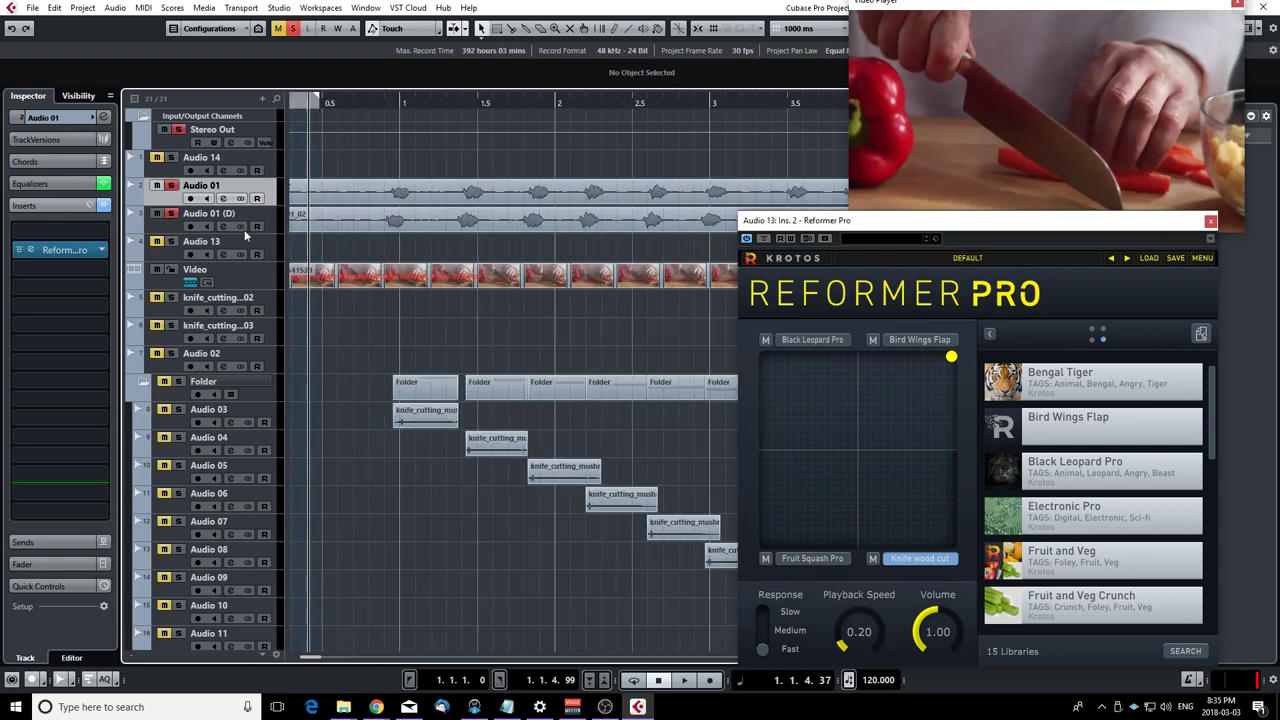
pyautogui.click(171, 186)
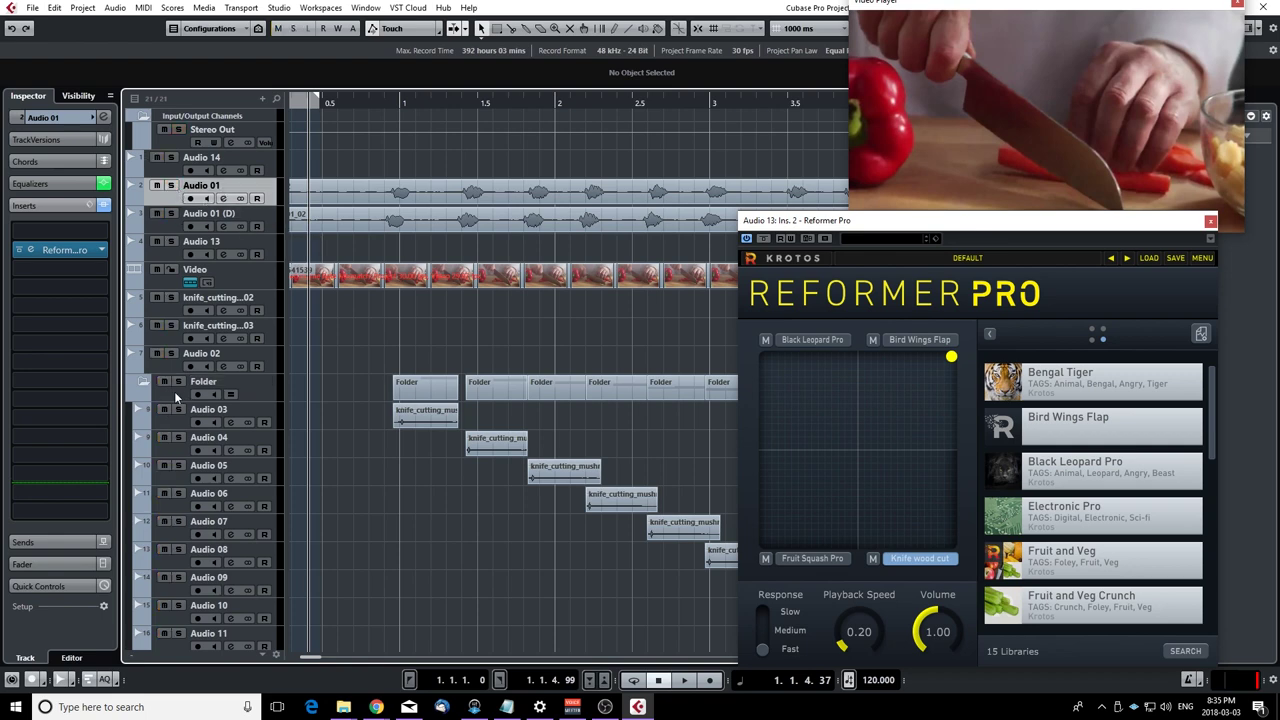
# Play the vegetable-cutting clip once more from near its start with the reformed tracks and the Folder layers combined
pyautogui.press('g')
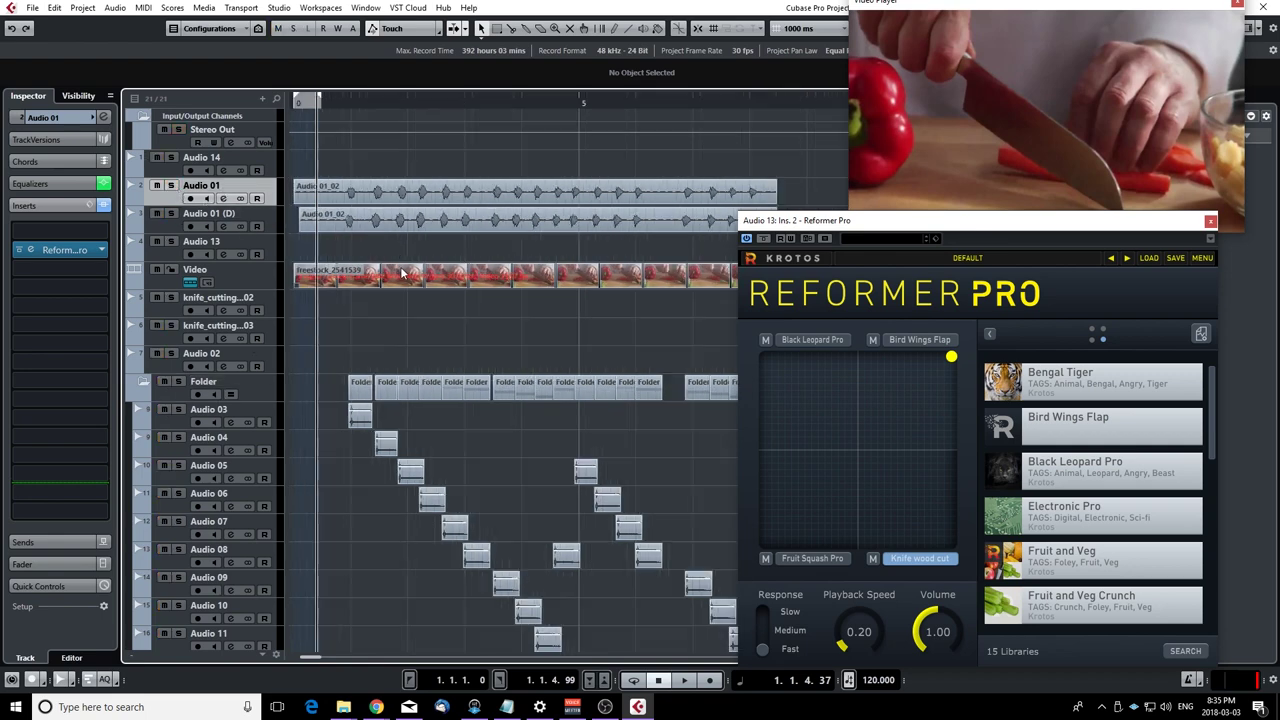
pyautogui.press('g')
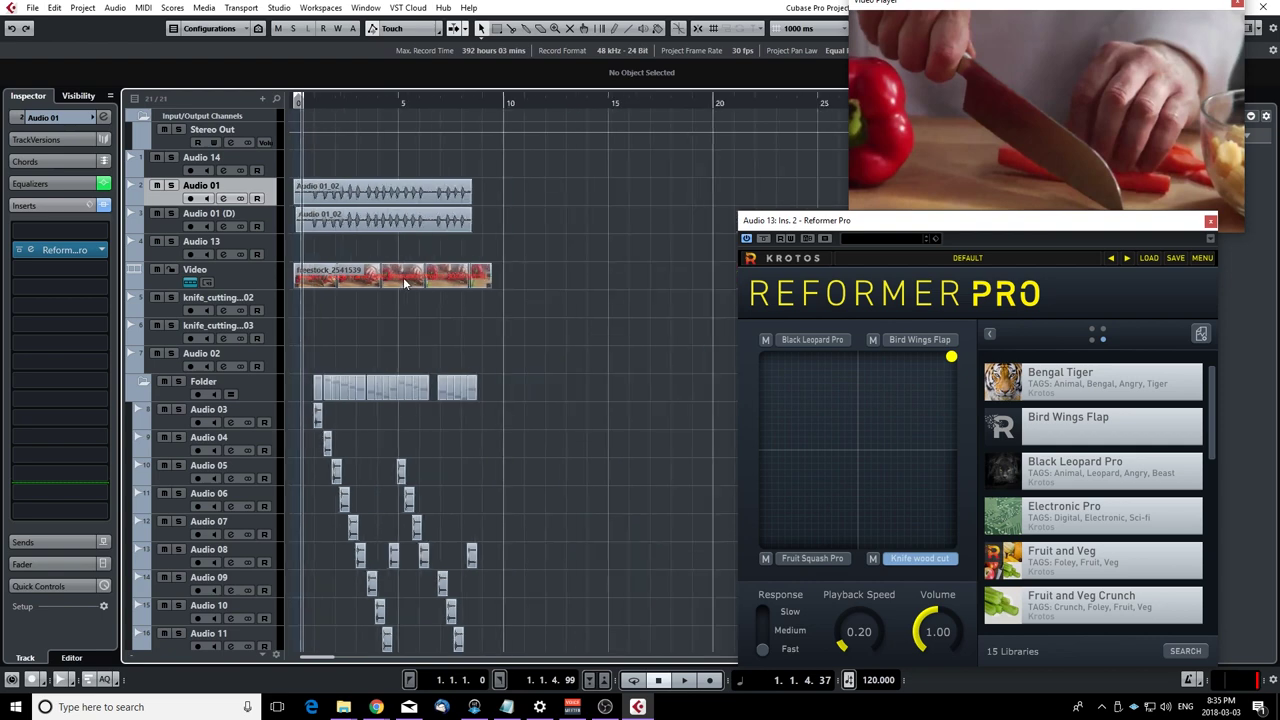
pyautogui.press('space')
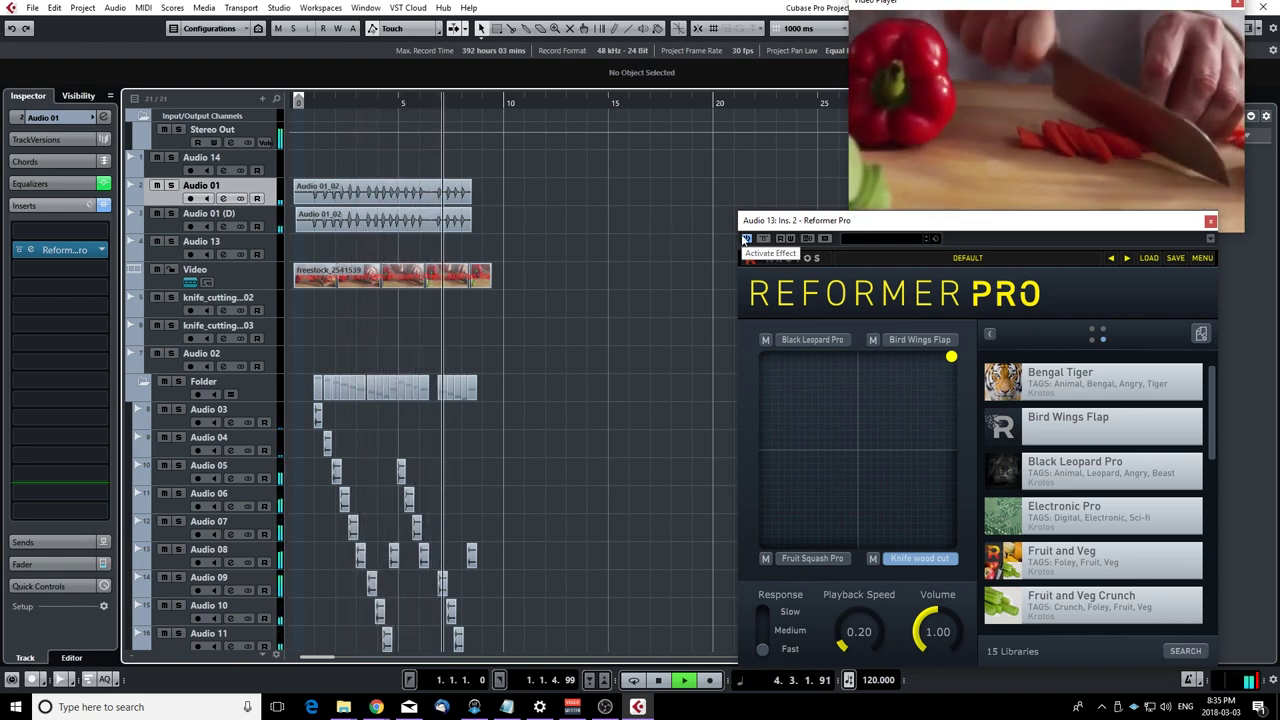
pyautogui.press('space')
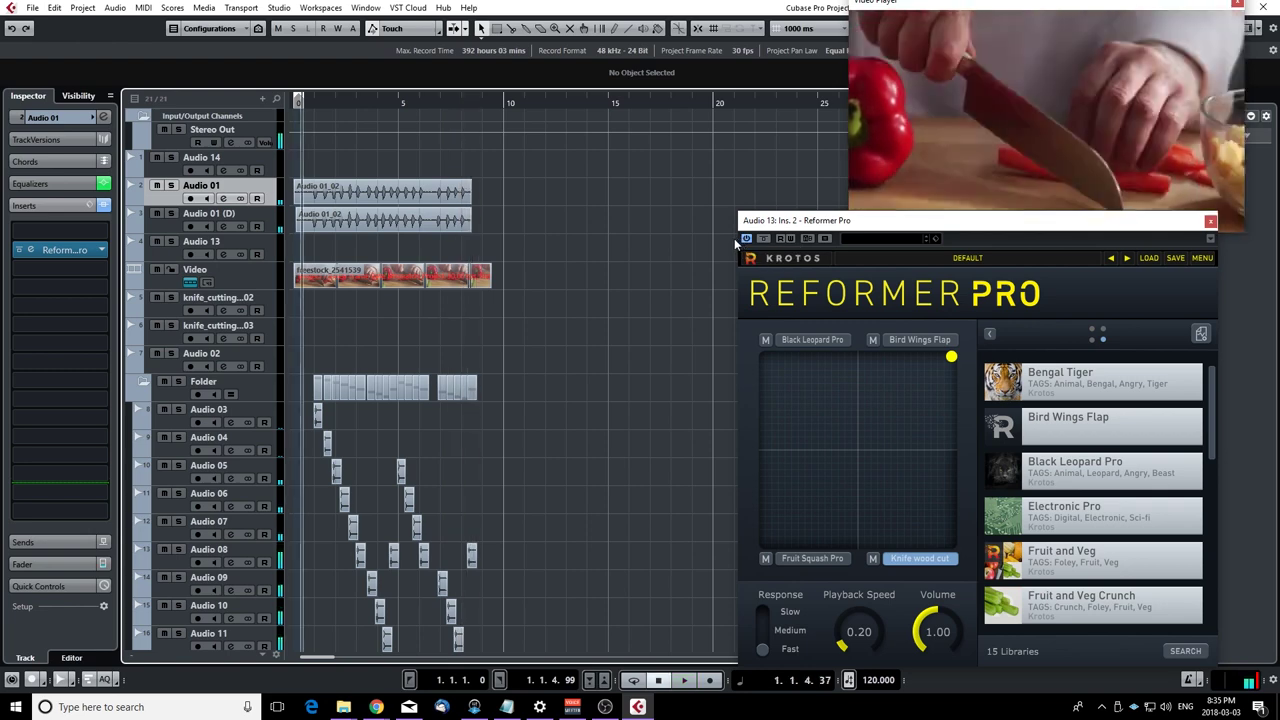